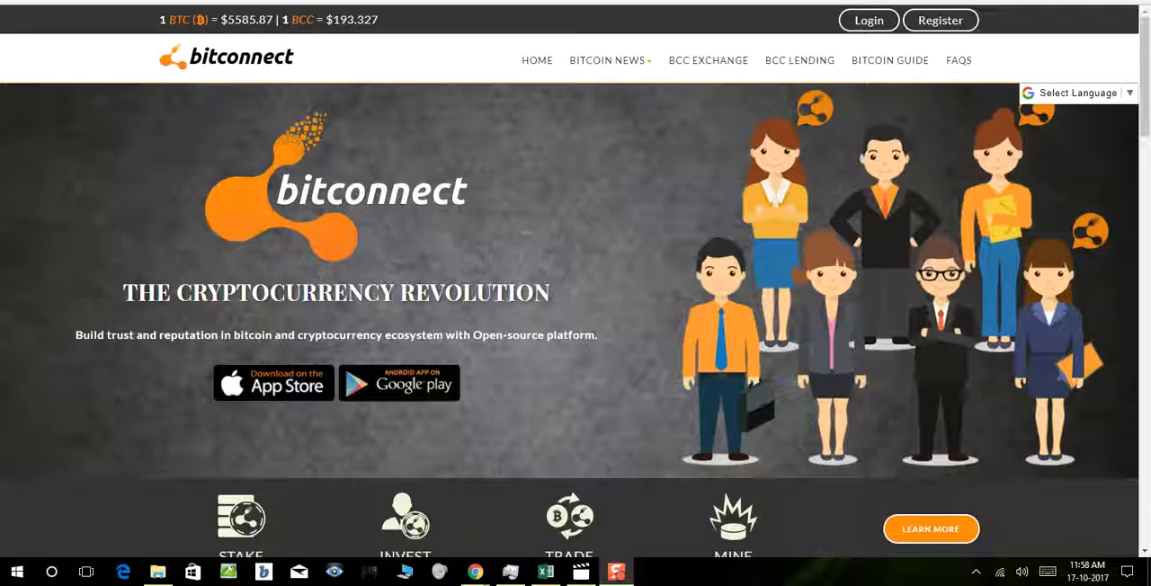
- Log in and highlight the $25.06 lending wallet balance and the $870.00 total investment
{"action": "left_click", "coordinate": [868, 19]}
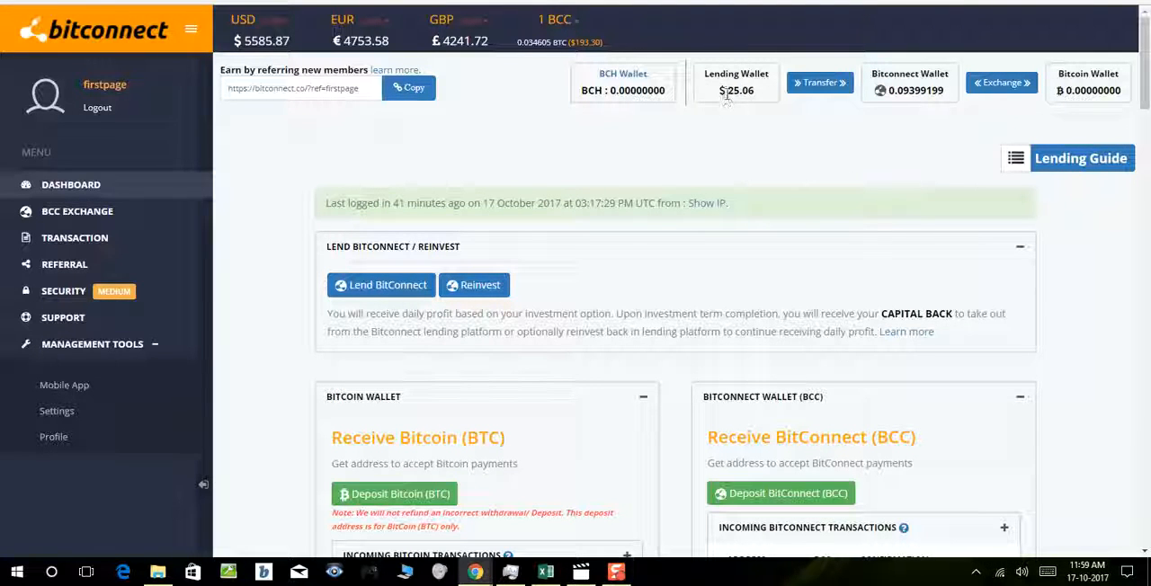
{"action": "left_click_drag", "start_coordinate": [723, 91], "coordinate": [762, 98]}
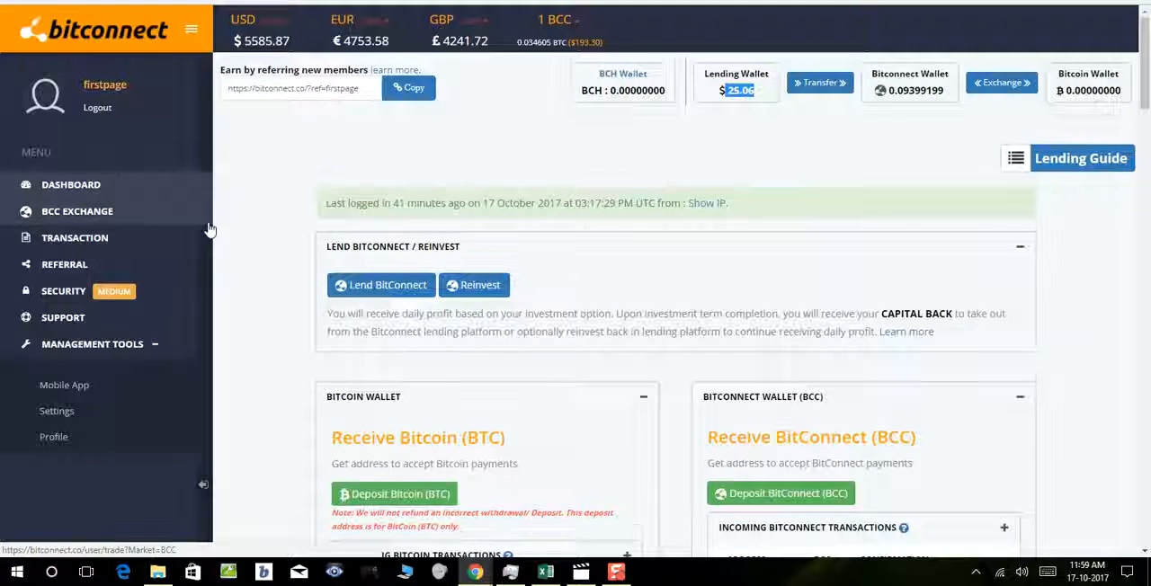
{"action": "scroll", "coordinate": [216, 230], "scroll_direction": "down", "scroll_amount": 3}
{"action": "scroll", "coordinate": [216, 230], "scroll_direction": "down", "scroll_amount": 5}
{"action": "scroll", "coordinate": [215, 230], "scroll_direction": "down", "scroll_amount": 2}
{"action": "scroll", "coordinate": [297, 243], "scroll_direction": "up", "scroll_amount": 2}
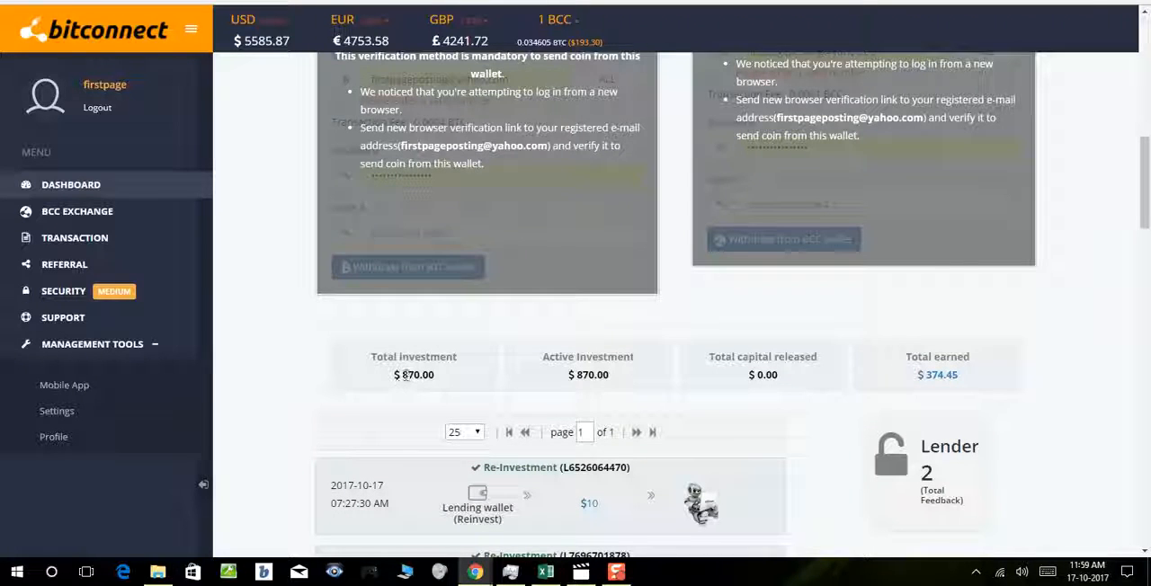
{"action": "left_click_drag", "start_coordinate": [400, 375], "coordinate": [437, 378]}
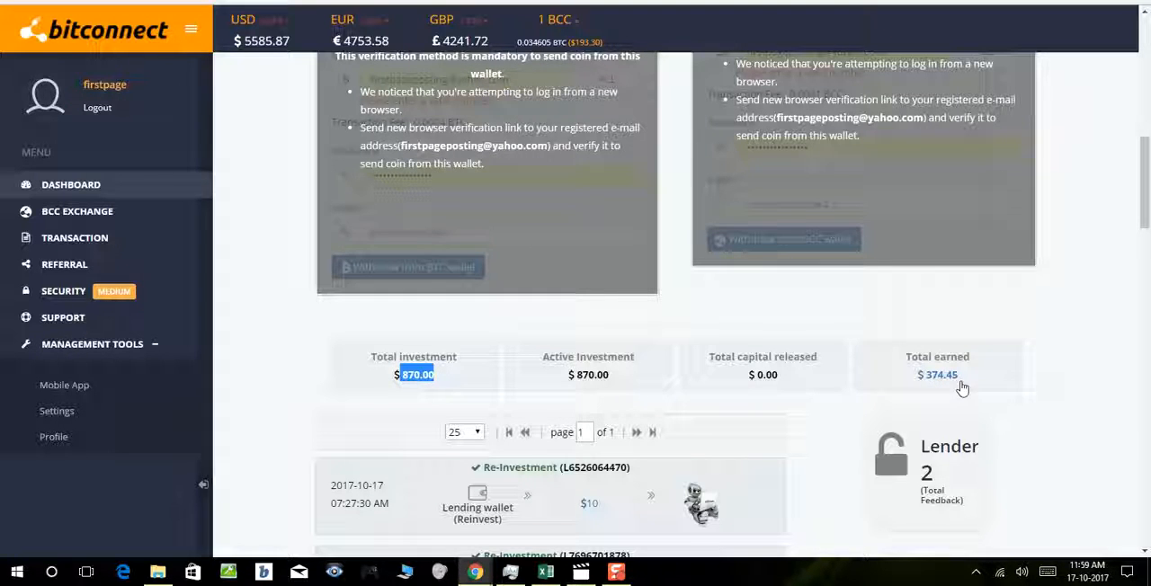
{"action": "left_click", "coordinate": [937, 374]}
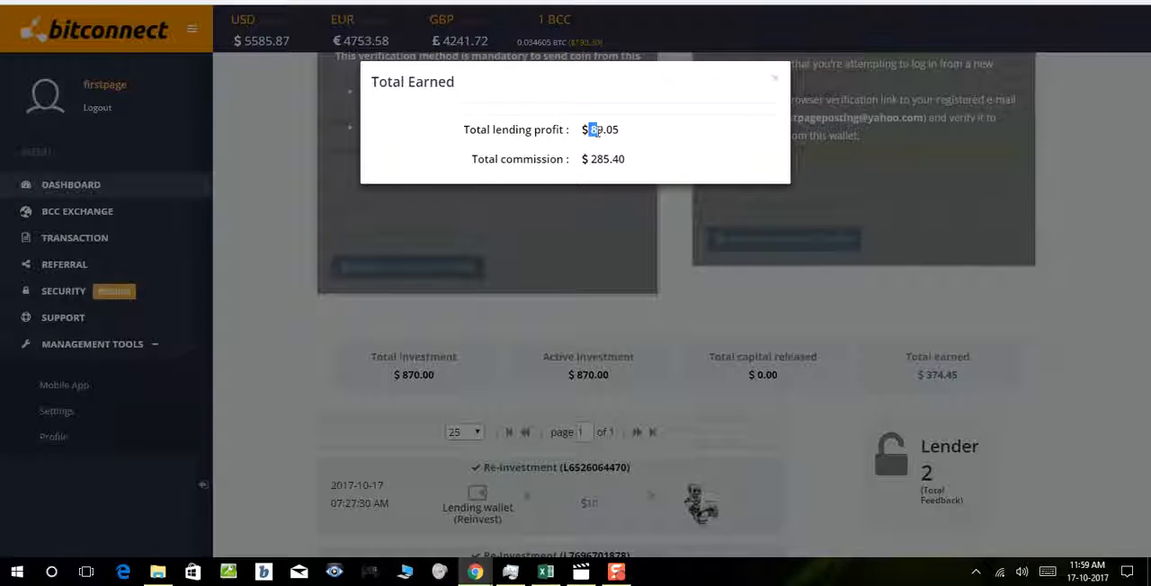
{"action": "left_click_drag", "start_coordinate": [591, 130], "coordinate": [619, 132]}
{"action": "left_click", "coordinate": [779, 85]}
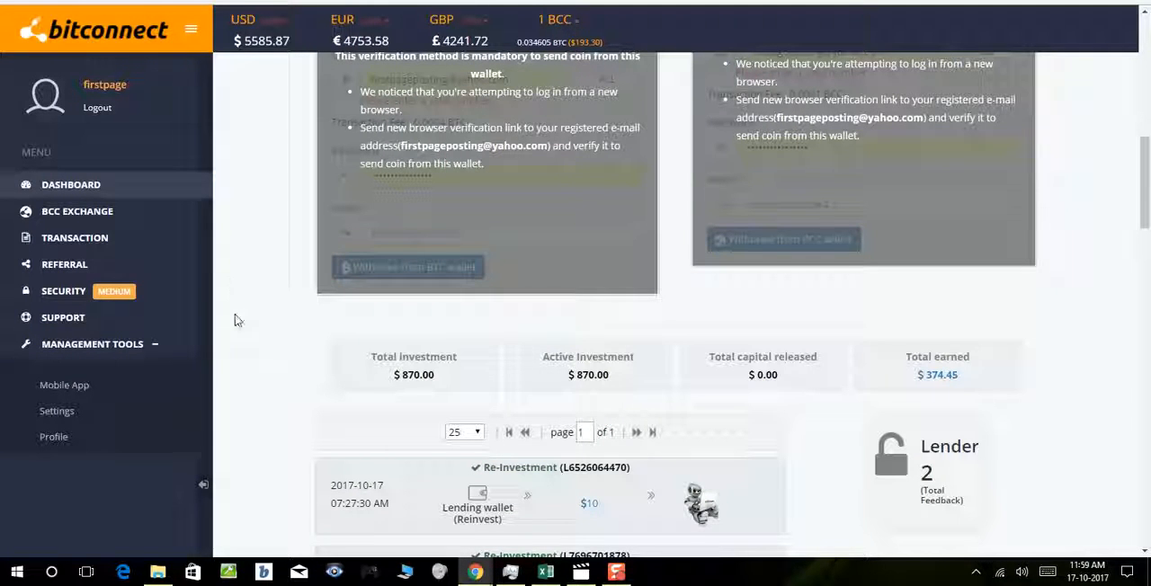
{"action": "scroll", "coordinate": [414, 360], "scroll_direction": "up", "scroll_amount": 3}
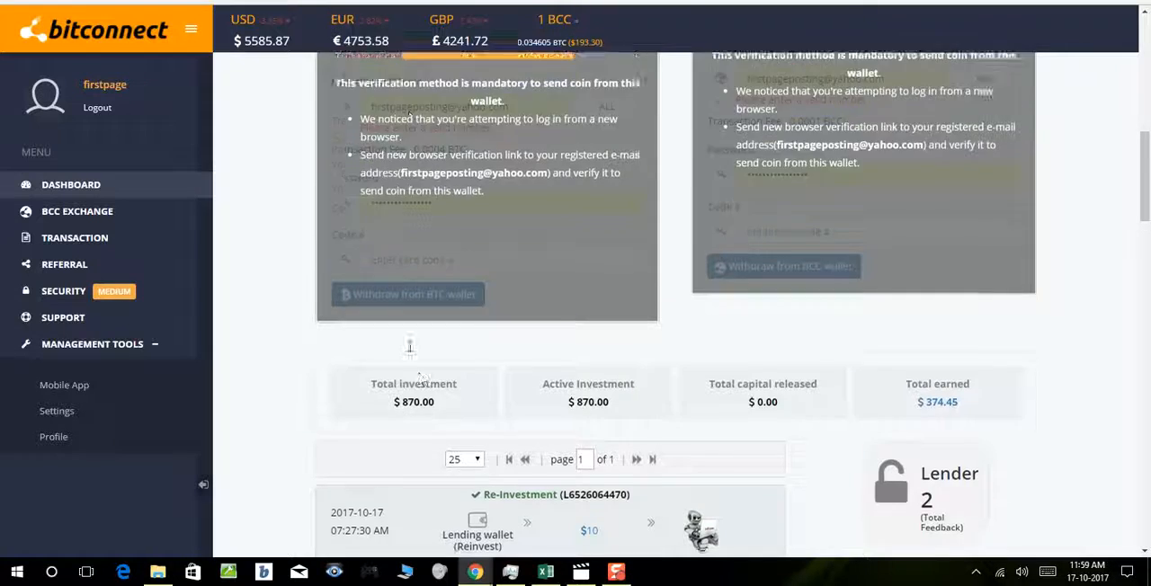
{"action": "scroll", "coordinate": [409, 351], "scroll_direction": "up", "scroll_amount": 5}
{"action": "scroll", "coordinate": [407, 348], "scroll_direction": "up", "scroll_amount": 3}
{"action": "scroll", "coordinate": [406, 349], "scroll_direction": "up", "scroll_amount": 2}
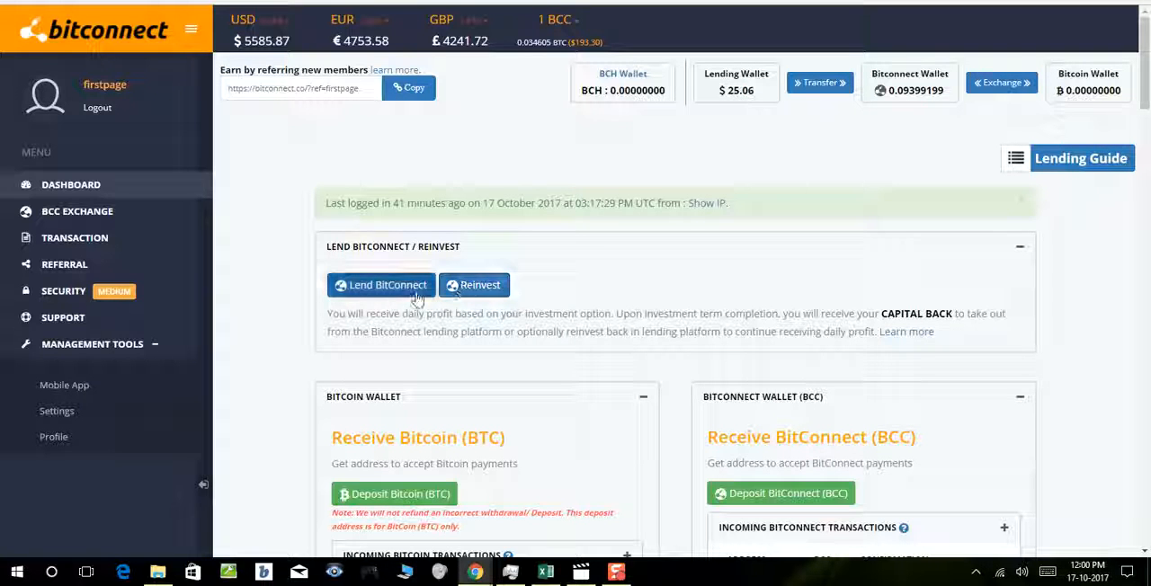
- Start a reinvestment taking all of the level bonus, leftover and accrued profit
{"action": "left_click", "coordinate": [473, 285]}
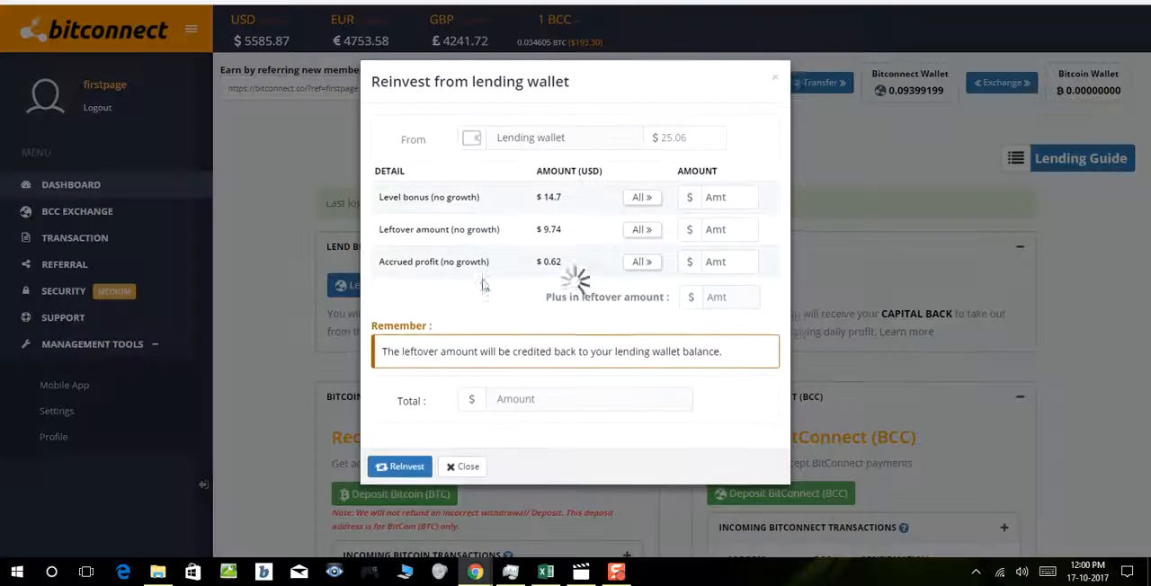
{"action": "left_click", "coordinate": [642, 198]}
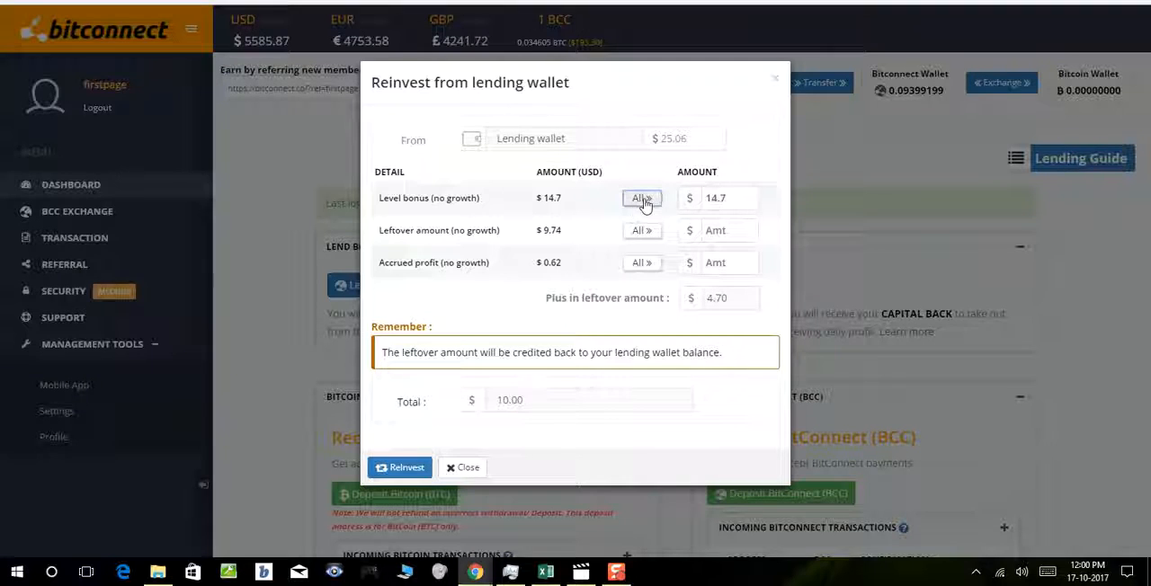
{"action": "left_click", "coordinate": [641, 230]}
{"action": "left_click", "coordinate": [641, 263]}
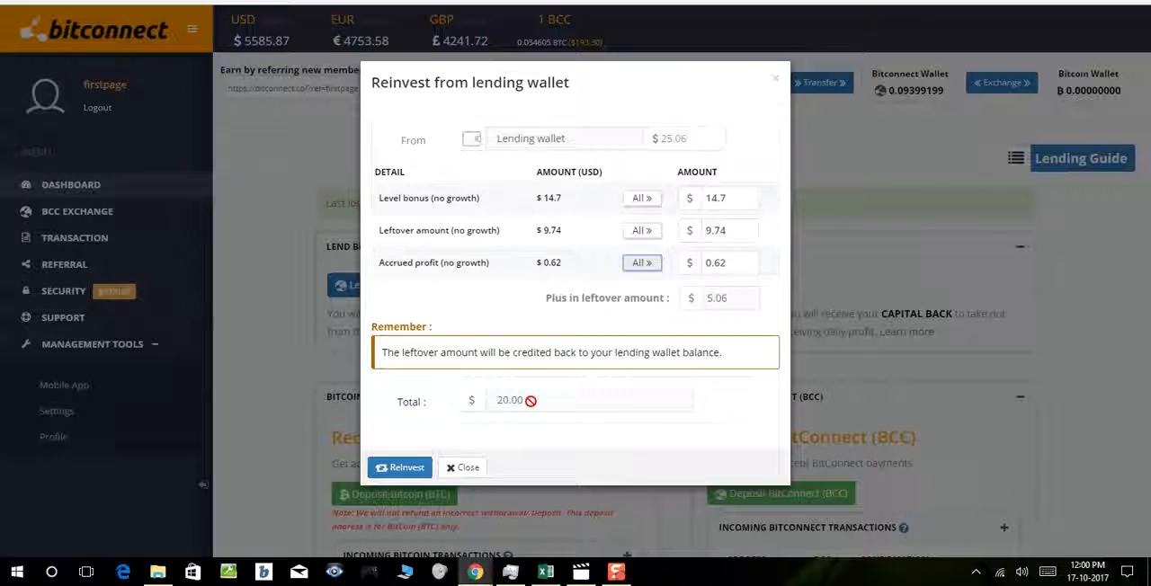
- Confirm the $20 reinvestment into robot trading and dismiss the success message
{"action": "left_click", "coordinate": [400, 467]}
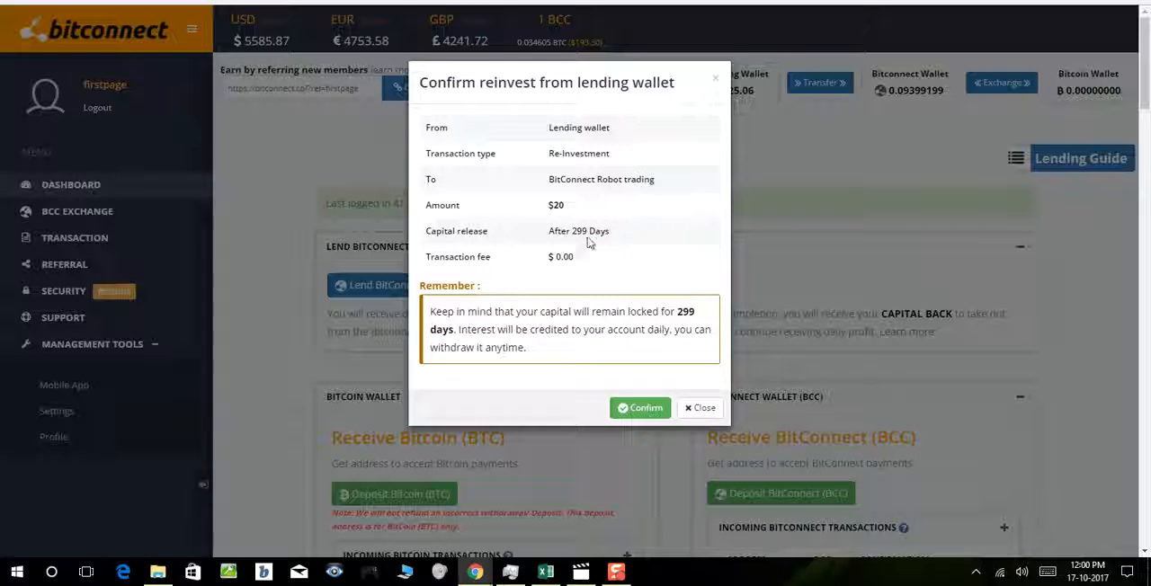
{"action": "left_click", "coordinate": [641, 408]}
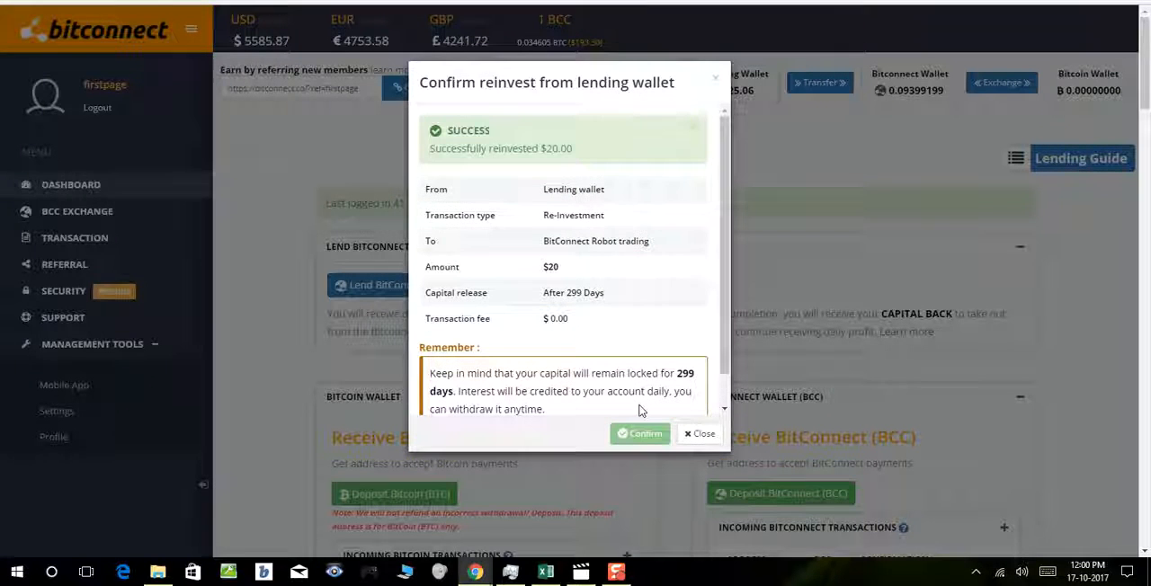
{"action": "left_click", "coordinate": [699, 433]}
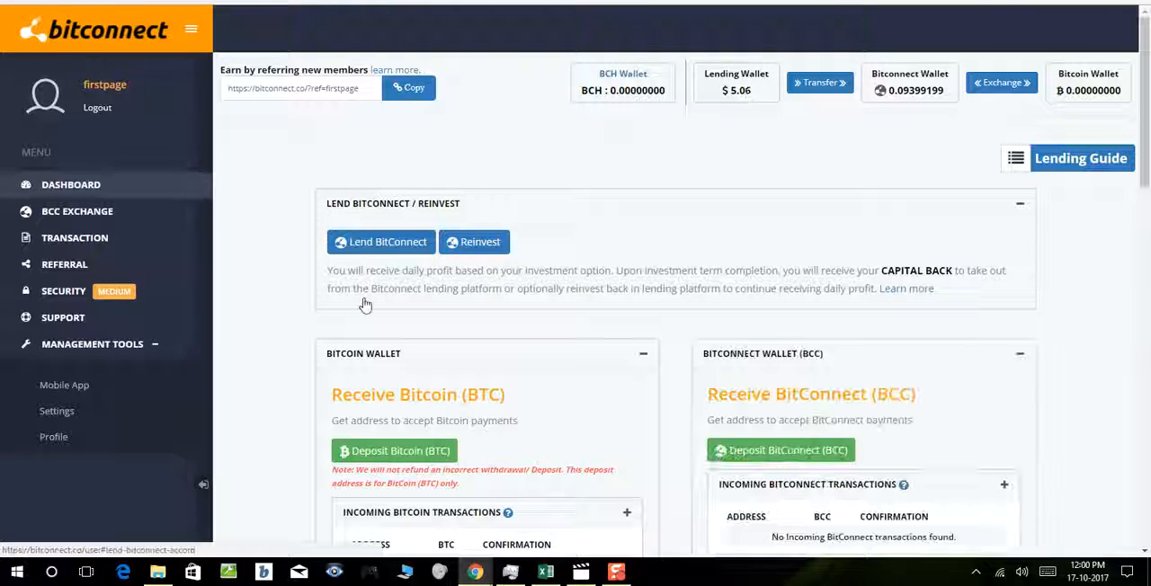
{"action": "scroll", "coordinate": [332, 332], "scroll_direction": "down", "scroll_amount": 5}
{"action": "scroll", "coordinate": [270, 333], "scroll_direction": "down", "scroll_amount": 5}
{"action": "scroll", "coordinate": [252, 334], "scroll_direction": "down", "scroll_amount": 3}
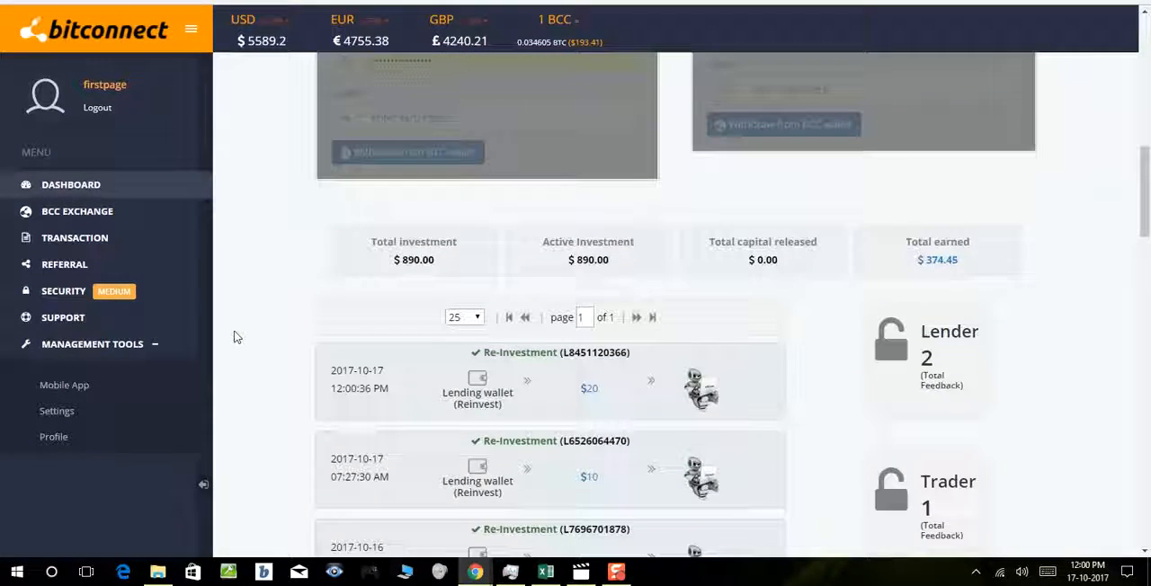
{"action": "scroll", "coordinate": [234, 336], "scroll_direction": "down", "scroll_amount": 2}
{"action": "scroll", "coordinate": [234, 337], "scroll_direction": "up", "scroll_amount": 1}
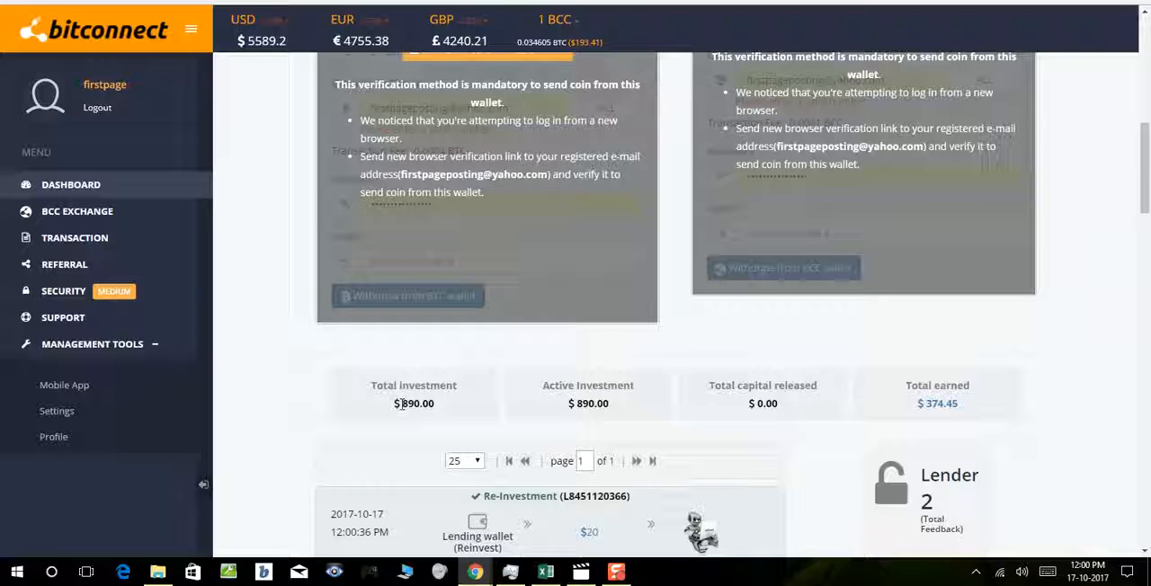
{"action": "scroll", "coordinate": [268, 275], "scroll_direction": "up", "scroll_amount": 5}
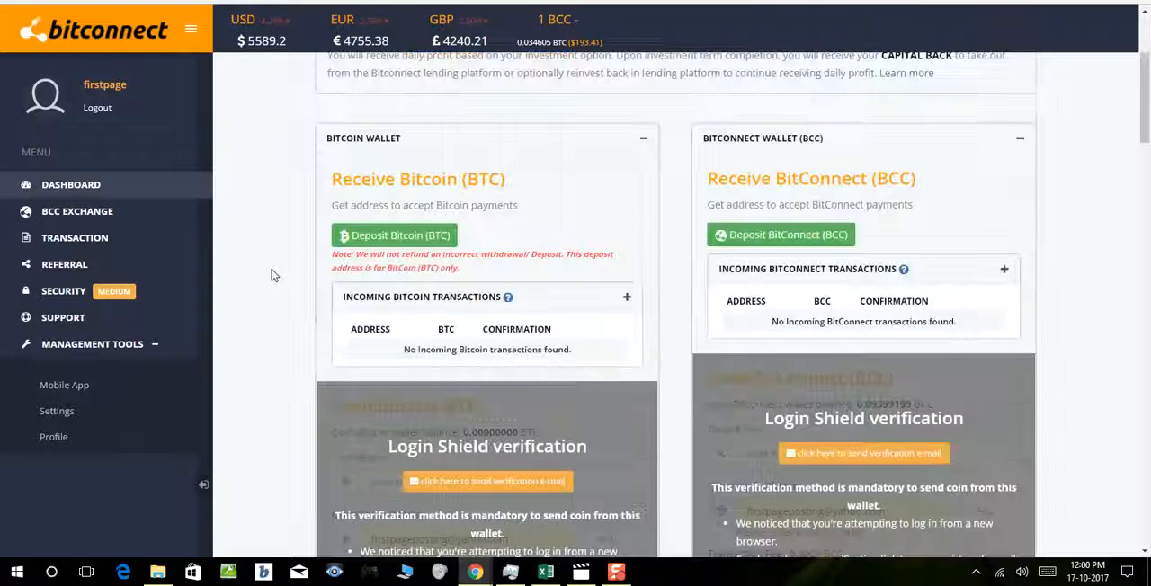
{"action": "scroll", "coordinate": [315, 254], "scroll_direction": "up", "scroll_amount": 5}
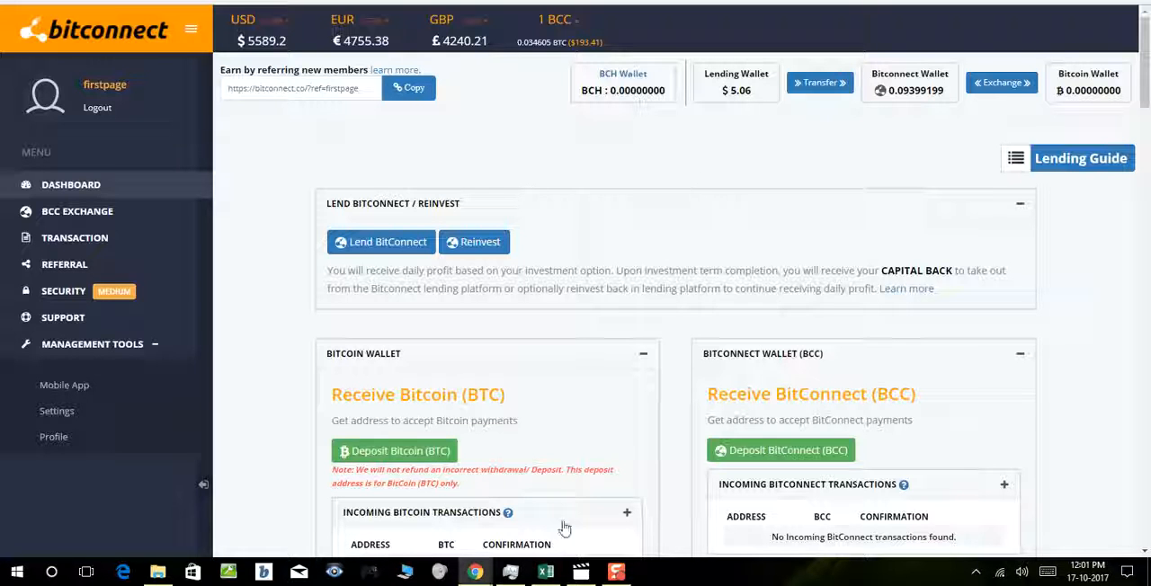
{"action": "left_click", "coordinate": [545, 572]}
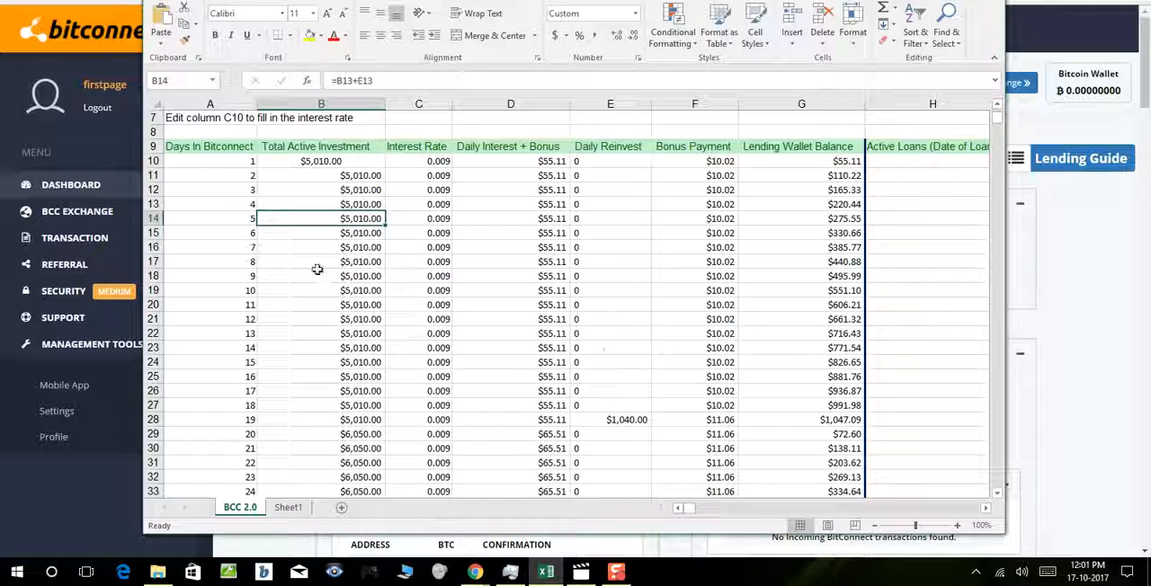
{"action": "scroll", "coordinate": [325, 262], "scroll_direction": "down", "scroll_amount": 3}
{"action": "scroll", "coordinate": [326, 262], "scroll_direction": "up", "scroll_amount": 6}
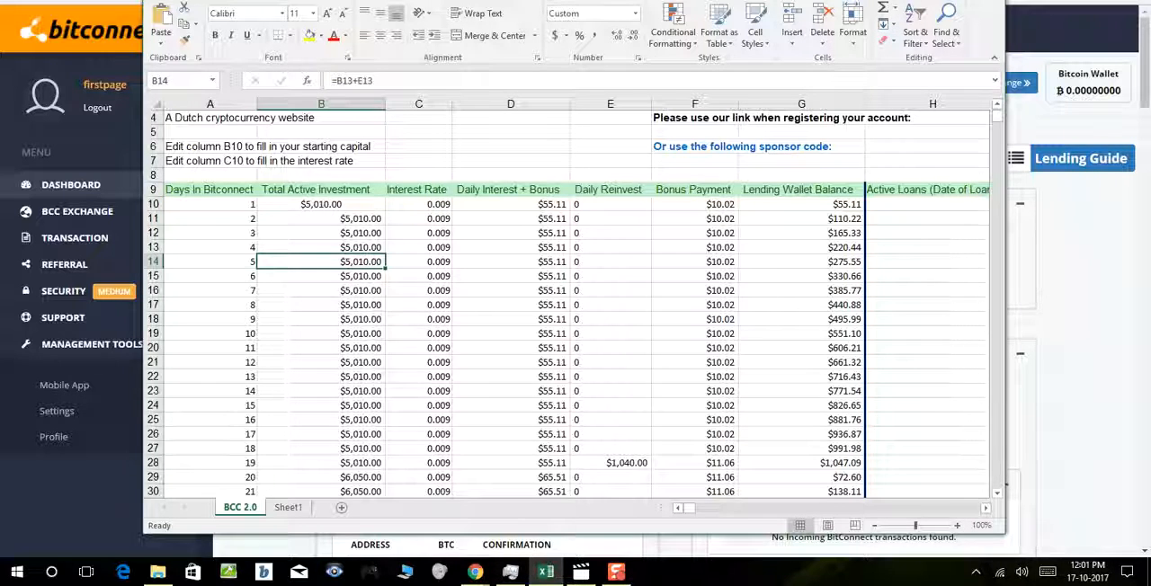
{"action": "key", "text": "alt+Tab"}
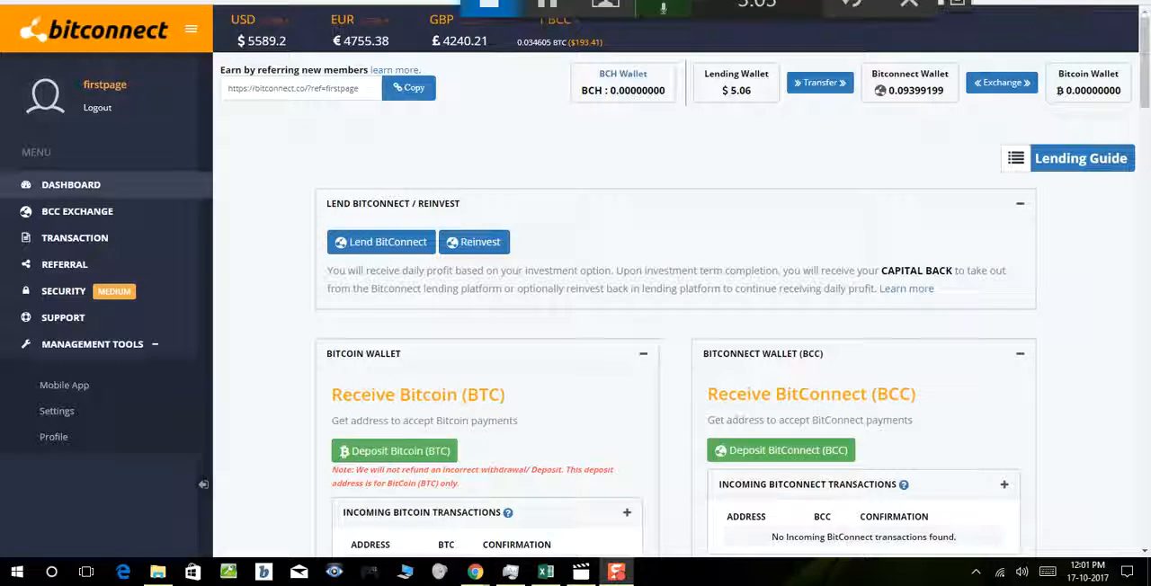
{"action": "left_click", "coordinate": [475, 572]}
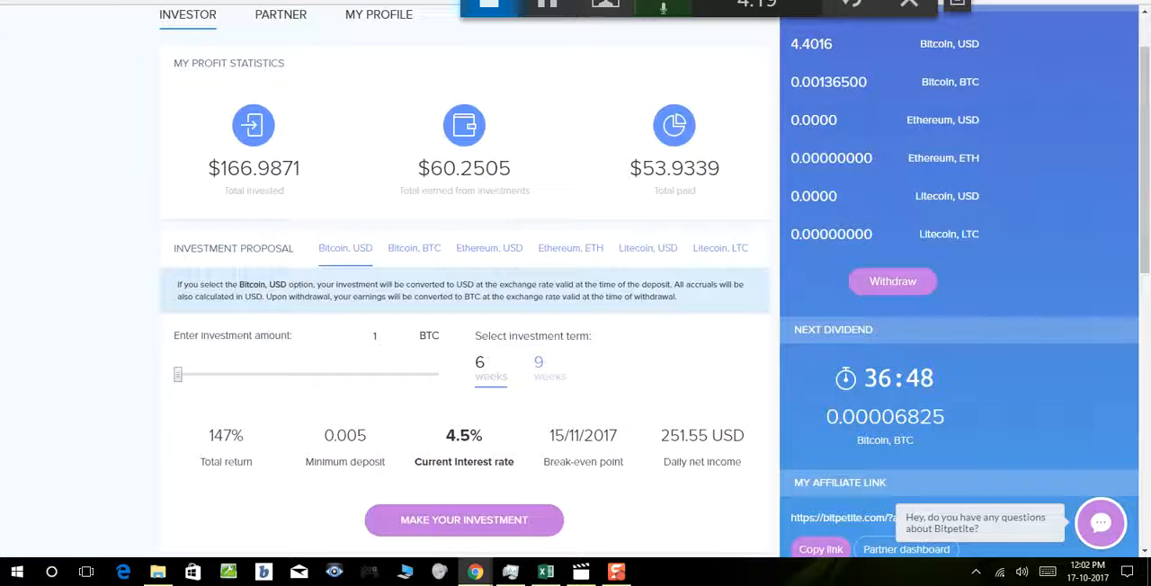
{"action": "scroll", "coordinate": [90, 234], "scroll_direction": "up", "scroll_amount": 2}
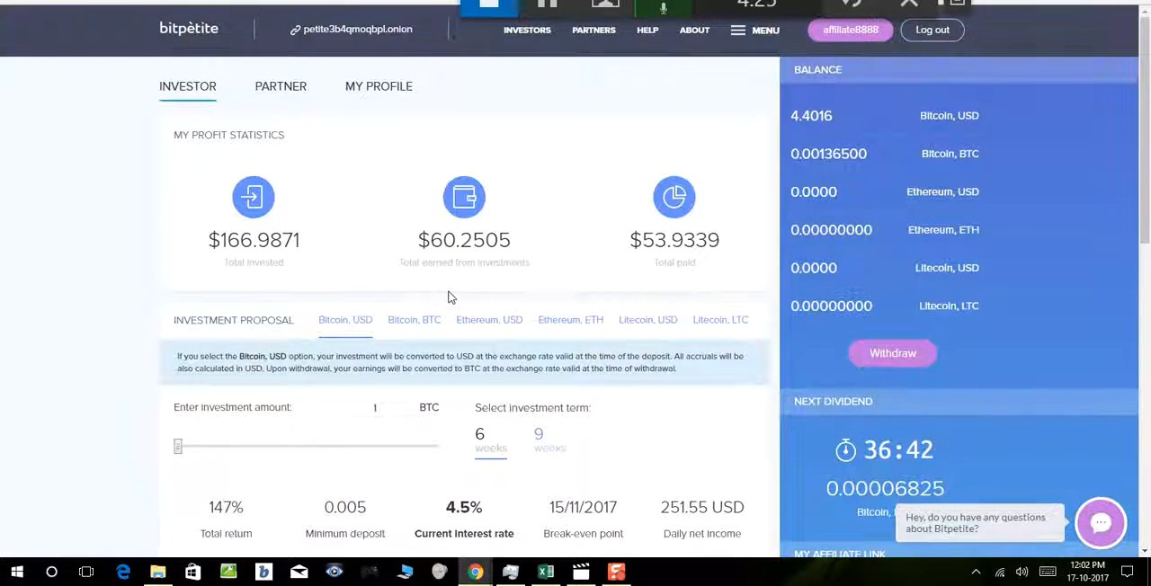
{"action": "scroll", "coordinate": [534, 301], "scroll_direction": "down", "scroll_amount": 3}
{"action": "scroll", "coordinate": [450, 295], "scroll_direction": "up", "scroll_amount": 1}
{"action": "scroll", "coordinate": [450, 295], "scroll_direction": "up", "scroll_amount": 2}
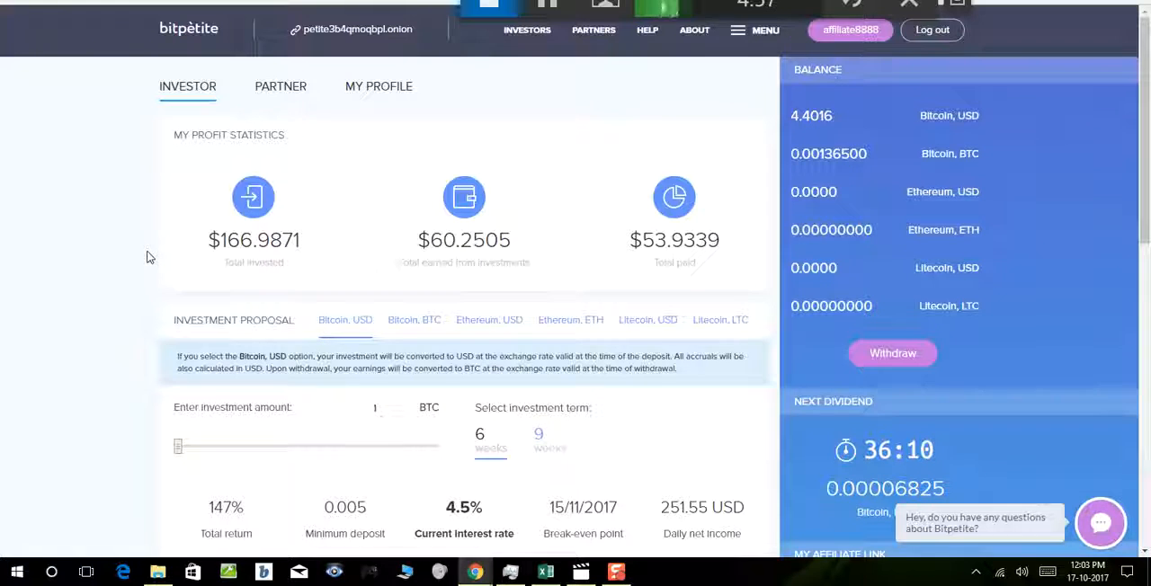
{"action": "scroll", "coordinate": [150, 257], "scroll_direction": "down", "scroll_amount": 2}
{"action": "scroll", "coordinate": [151, 257], "scroll_direction": "down", "scroll_amount": 2}
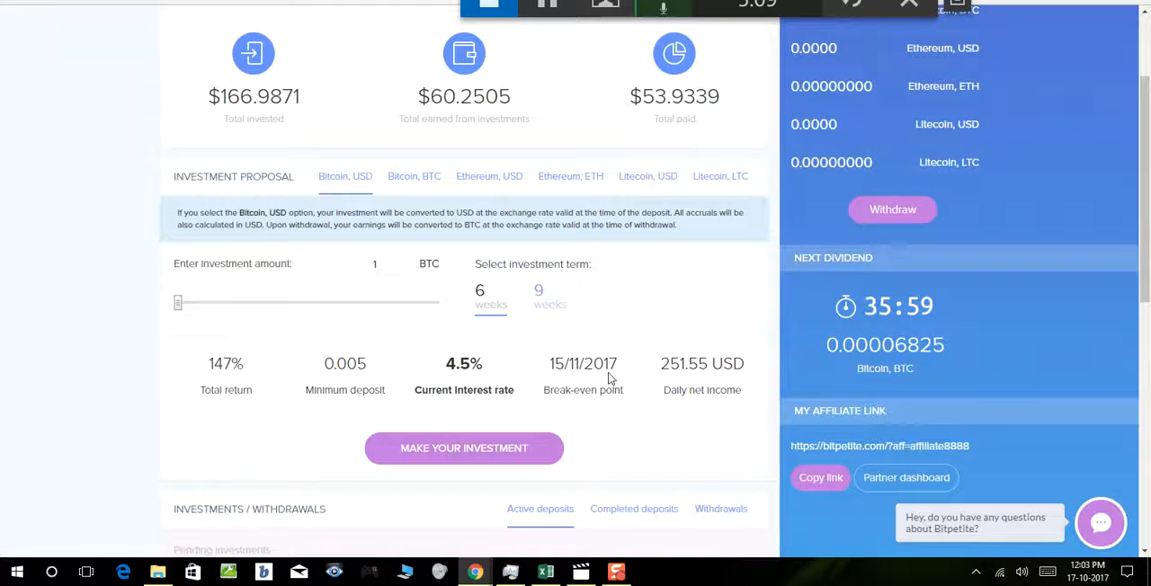
{"action": "key", "text": "F5"}
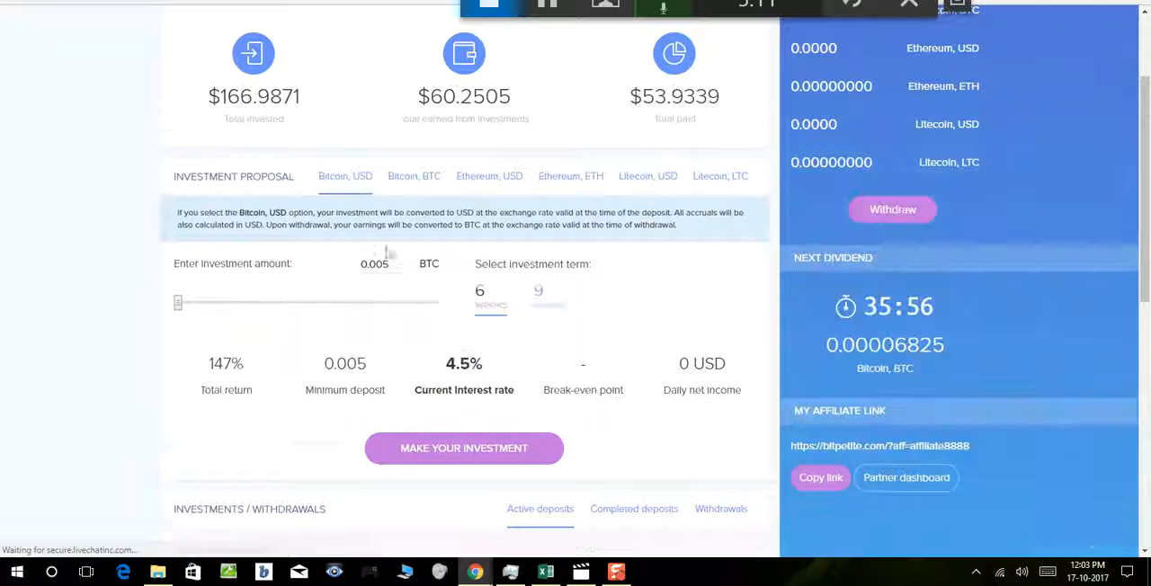
- Replace the investment amount with 1 BTC and highlight the 147 total return figure
{"action": "double_click", "coordinate": [374, 264]}
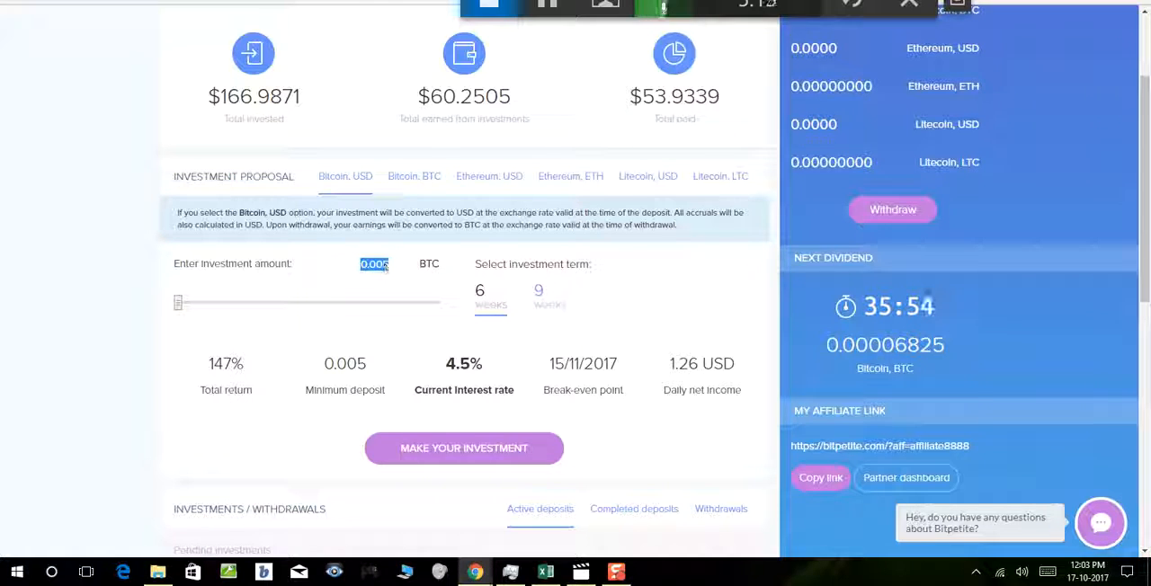
{"action": "type", "text": "1"}
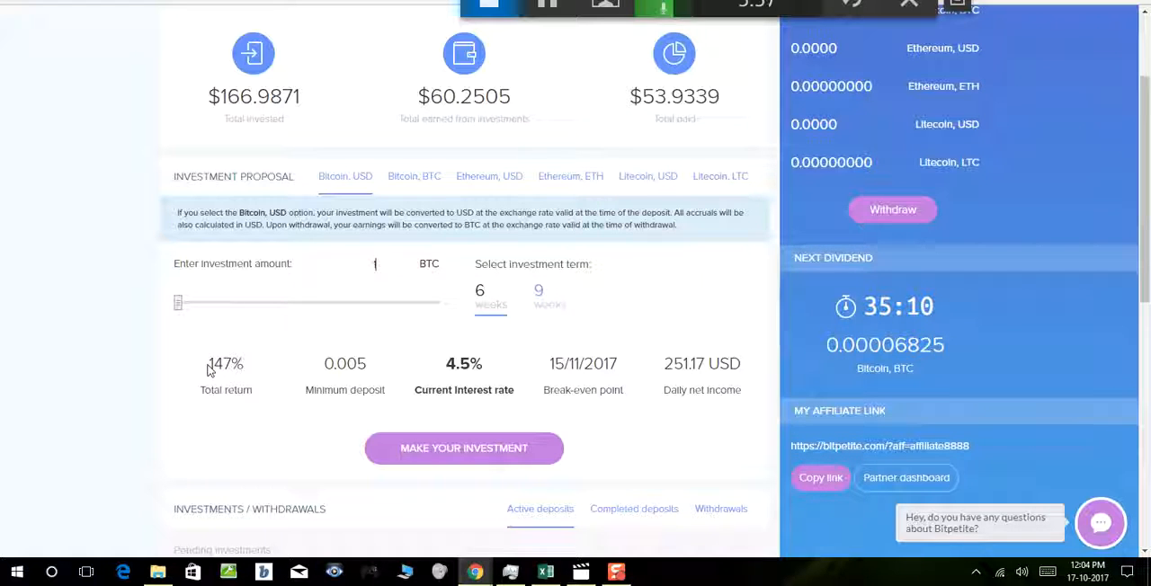
{"action": "left_click_drag", "start_coordinate": [209, 365], "coordinate": [232, 365]}
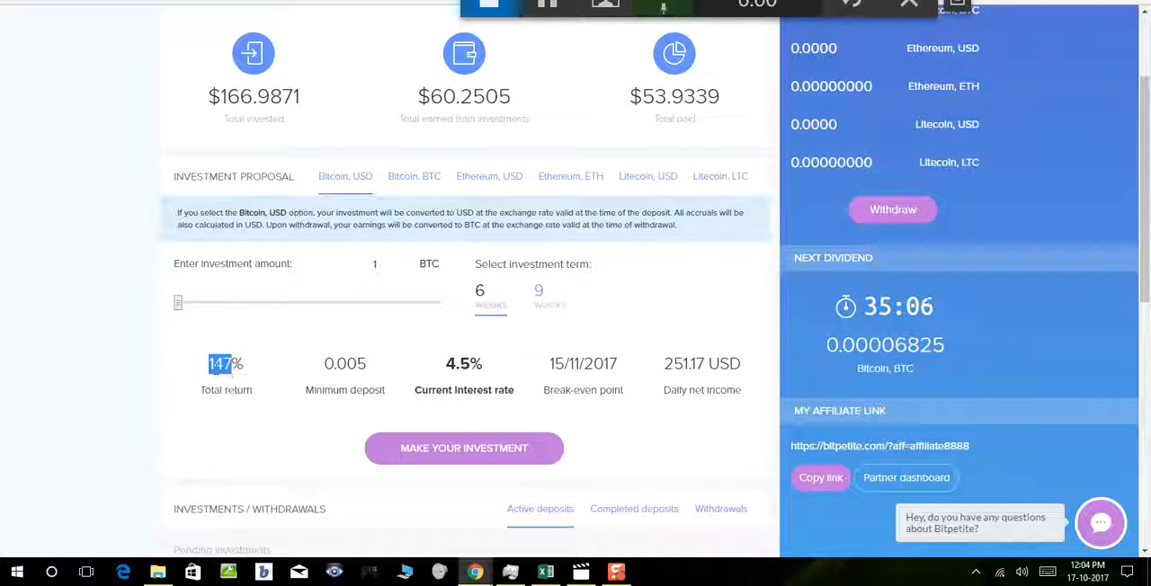
{"action": "left_click", "coordinate": [216, 365]}
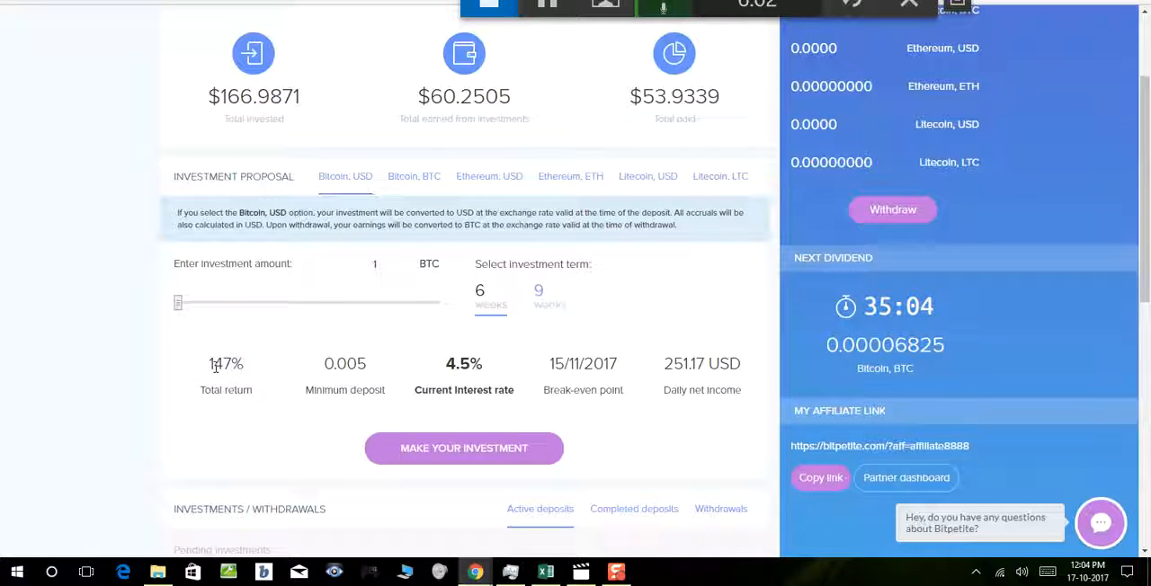
{"action": "left_click_drag", "start_coordinate": [211, 365], "coordinate": [234, 365]}
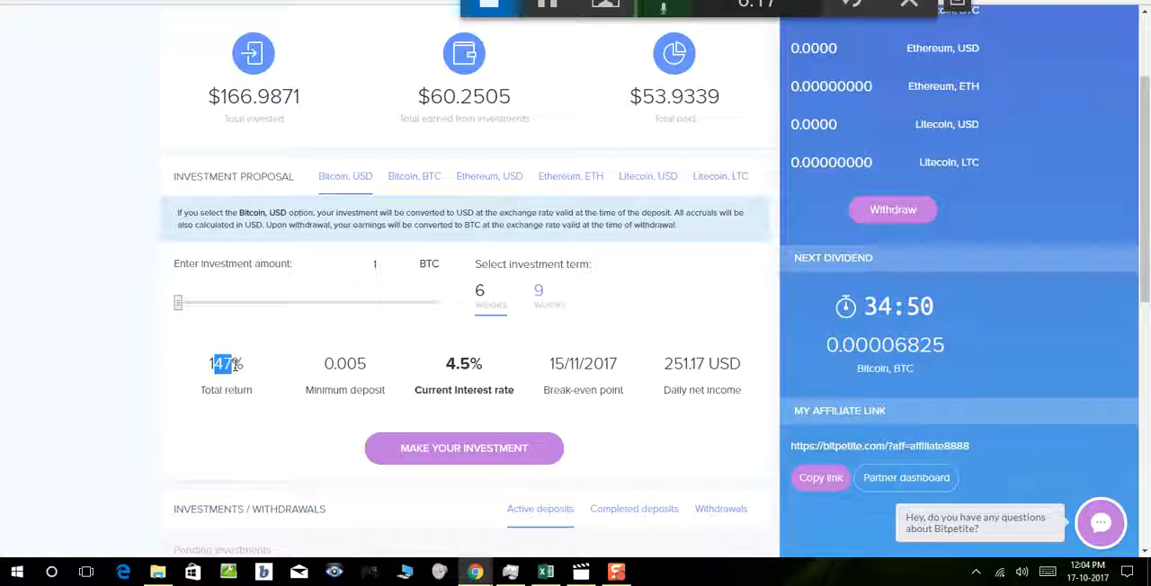
{"action": "left_click", "coordinate": [540, 297]}
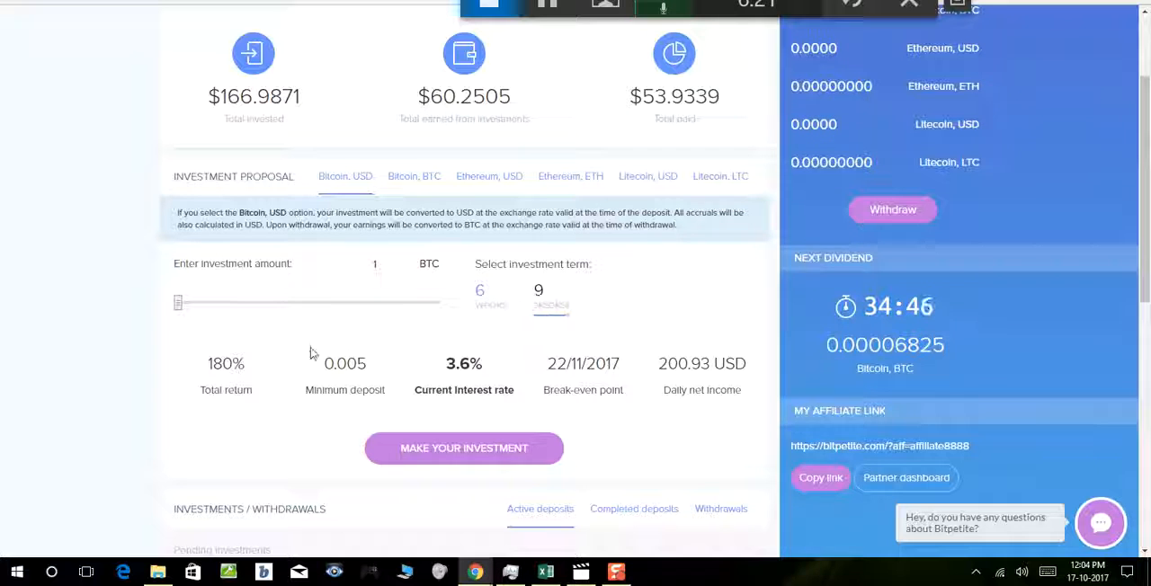
{"action": "left_click_drag", "start_coordinate": [212, 363], "coordinate": [230, 366]}
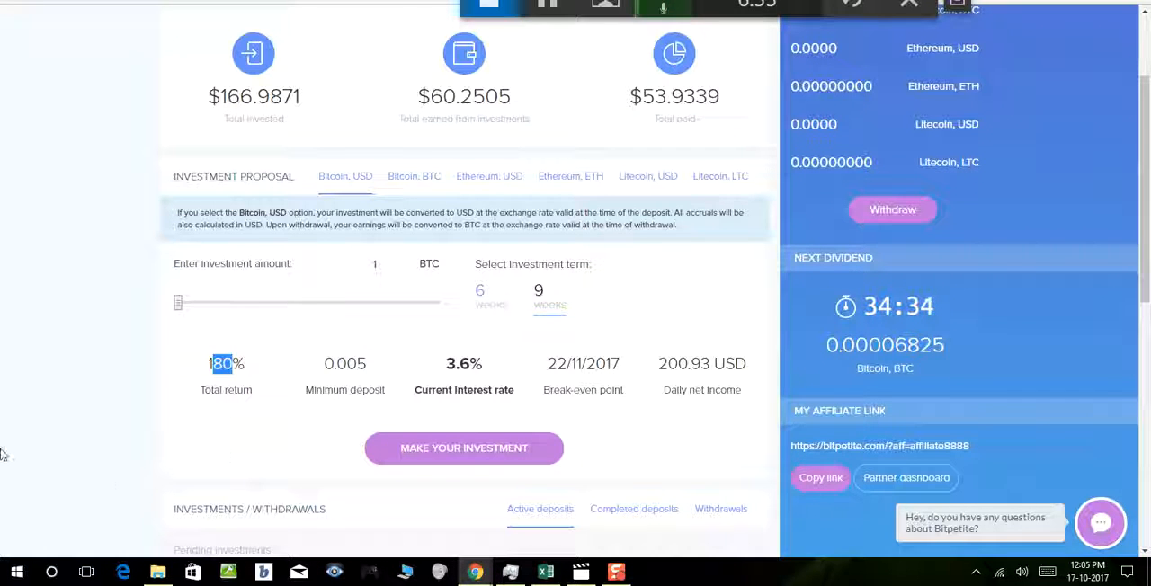
{"action": "left_click", "coordinate": [376, 266]}
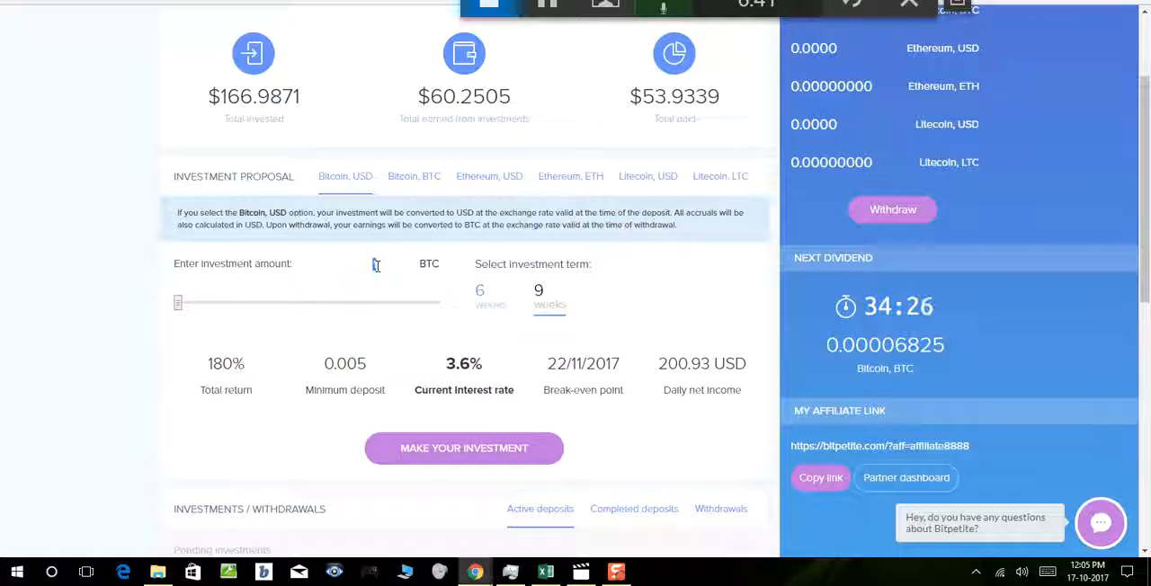
{"action": "type", "text": ".25"}
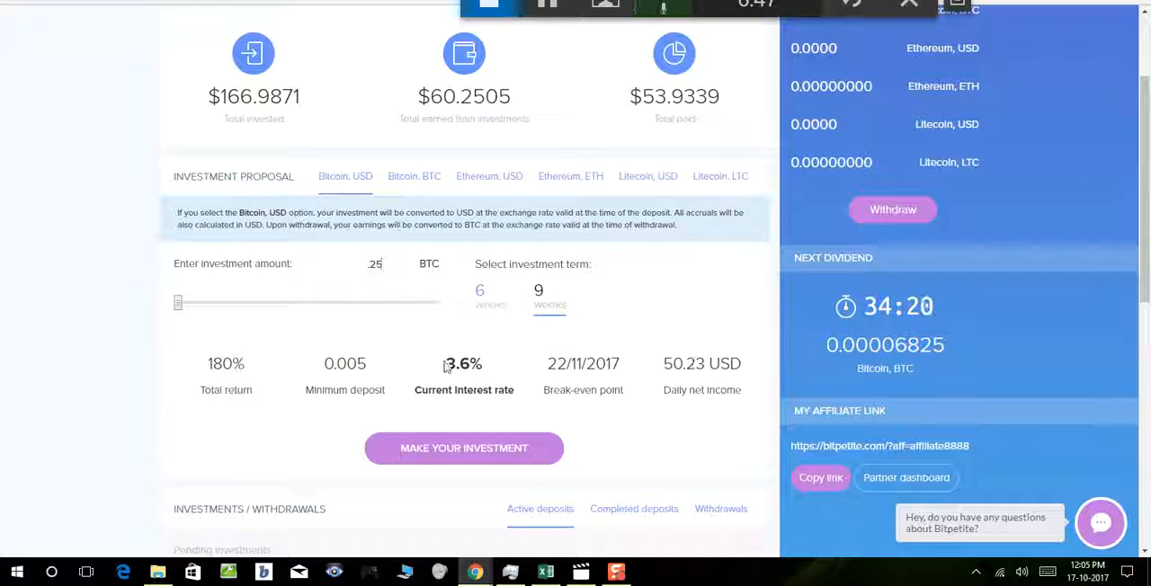
{"action": "left_click", "coordinate": [479, 290]}
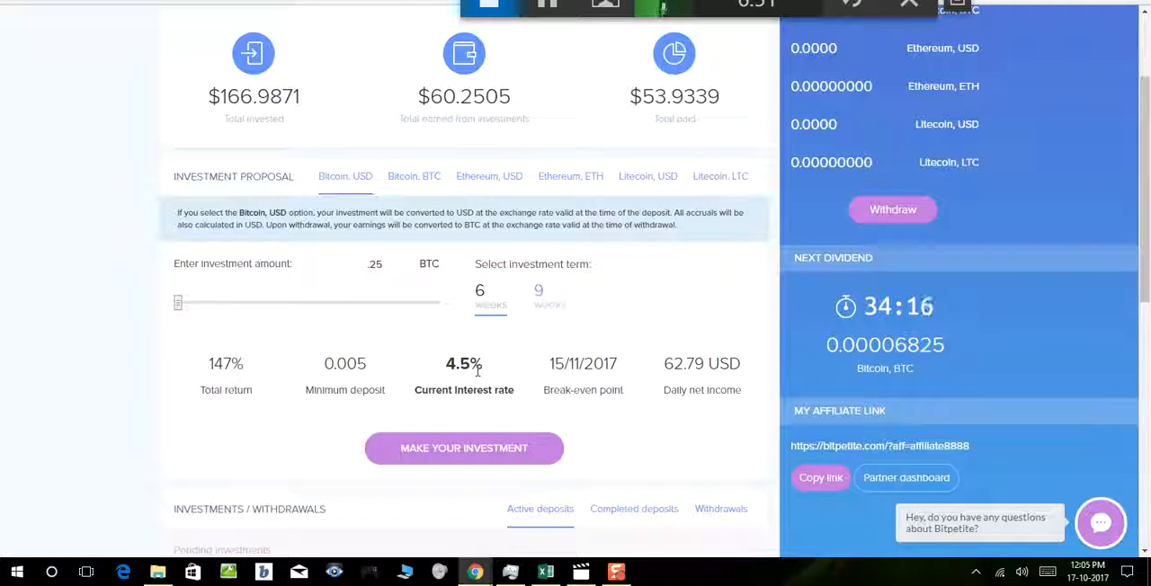
{"action": "left_click", "coordinate": [539, 297]}
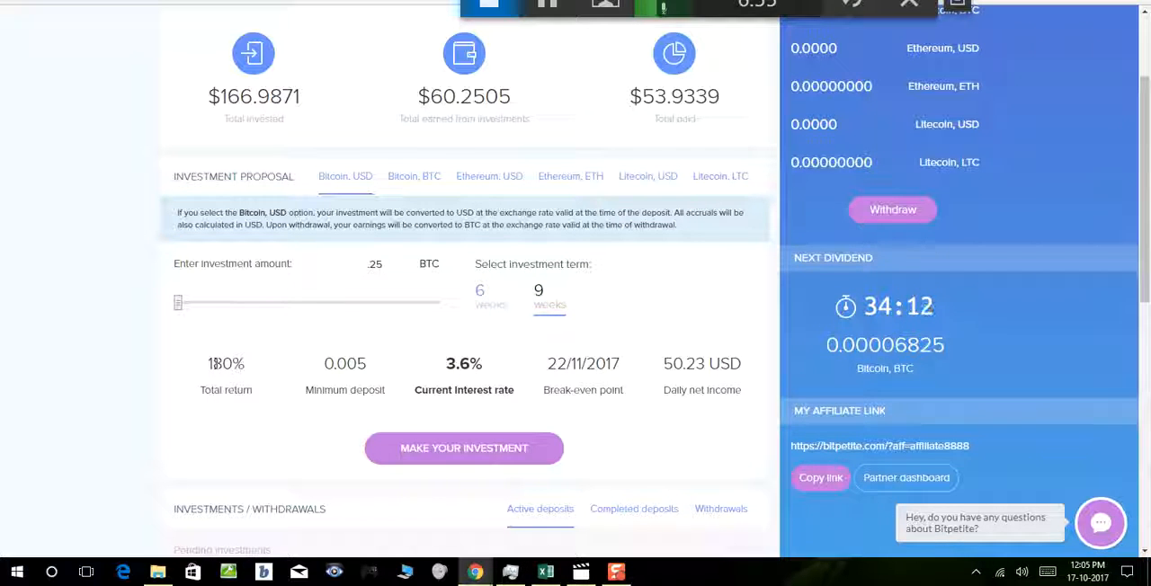
{"action": "left_click_drag", "start_coordinate": [213, 363], "coordinate": [232, 364]}
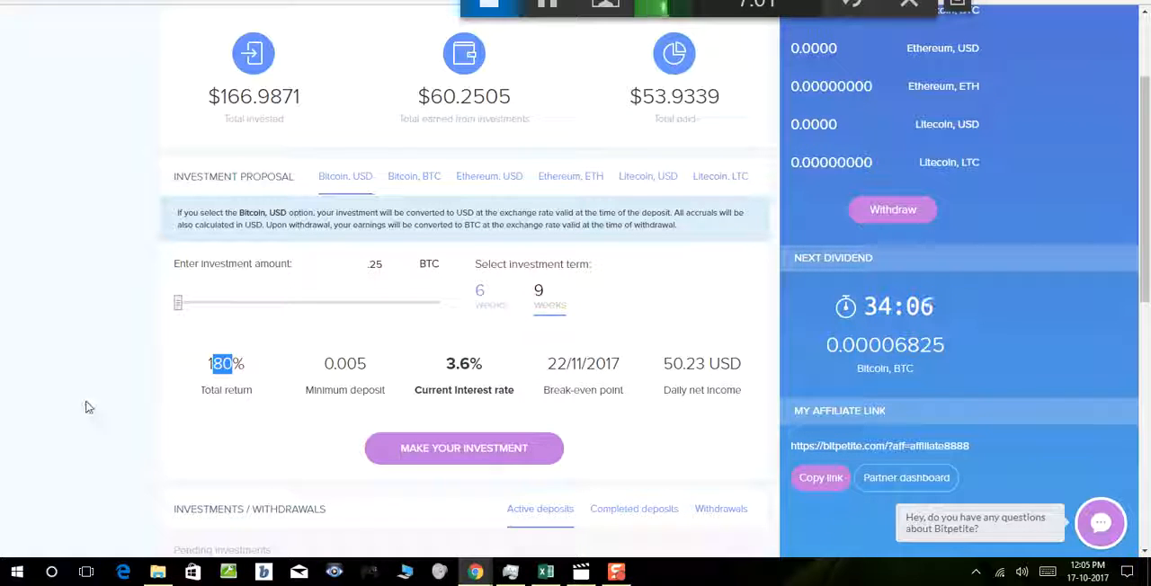
{"action": "double_click", "coordinate": [376, 264]}
{"action": "type", "text": ".1"}
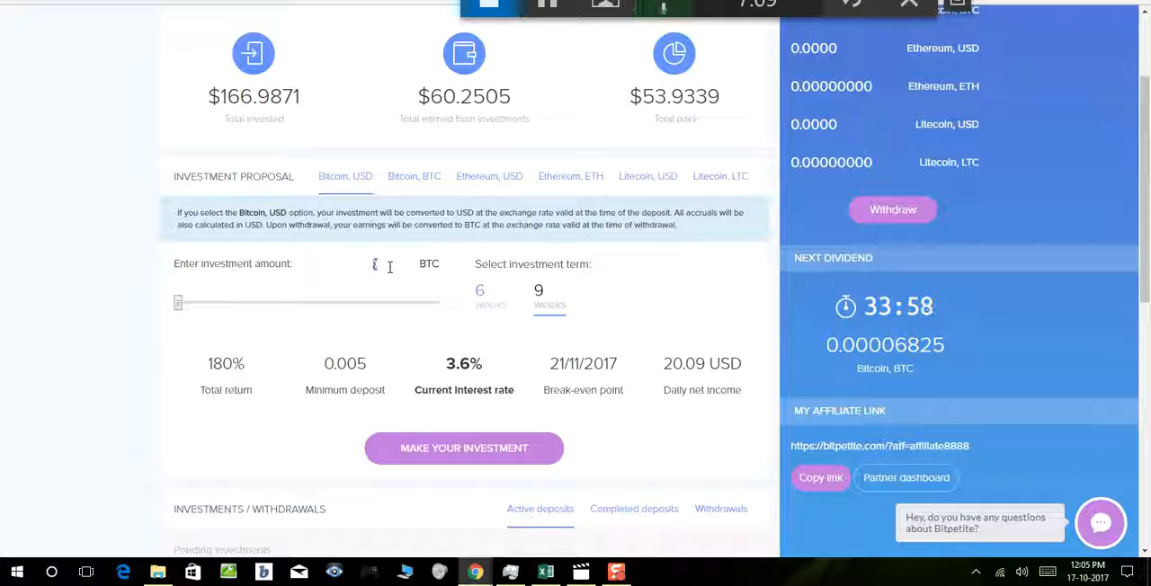
- Compare 1 BTC returns on 6-week and 9-week terms, highlighting the 180% total return
{"action": "key", "text": "BackSpace"}
{"action": "key", "text": "BackSpace"}
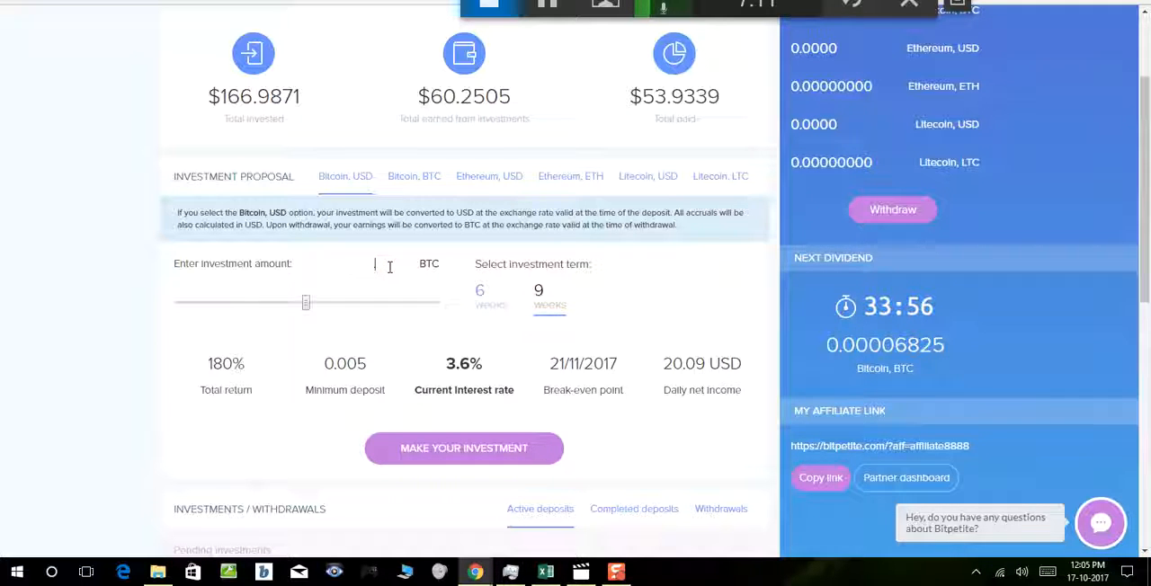
{"action": "type", "text": "1"}
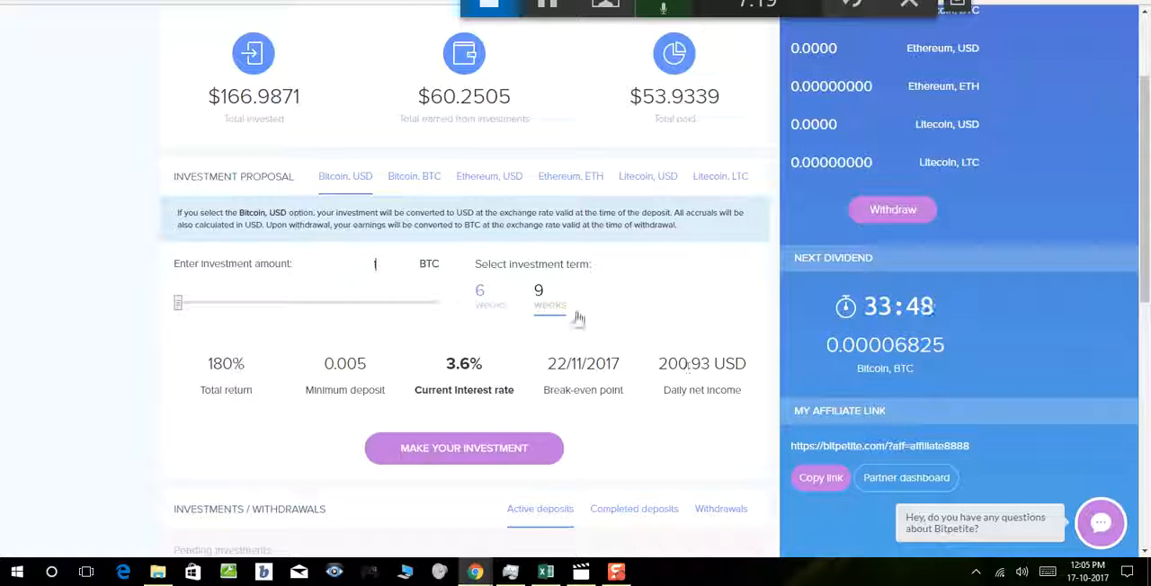
{"action": "left_click", "coordinate": [488, 309]}
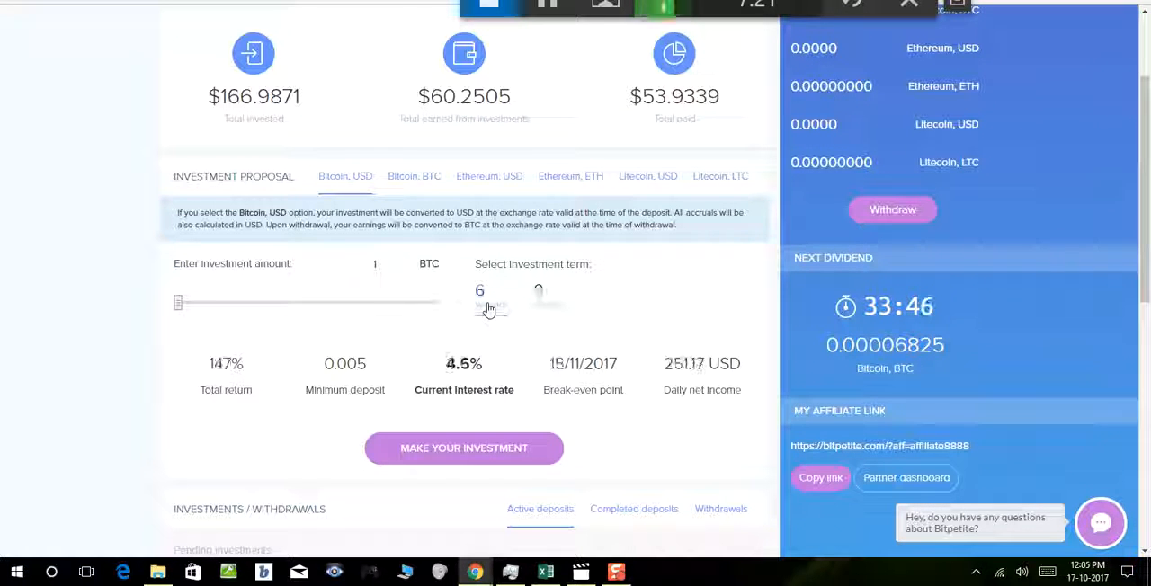
{"action": "left_click", "coordinate": [544, 310]}
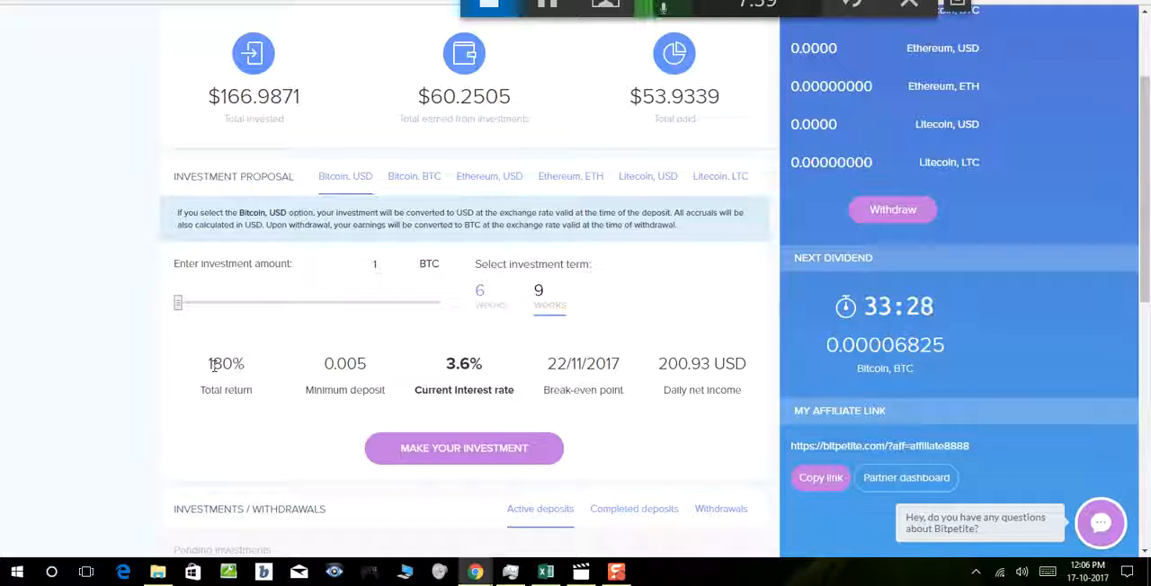
{"action": "left_click_drag", "start_coordinate": [211, 364], "coordinate": [234, 364]}
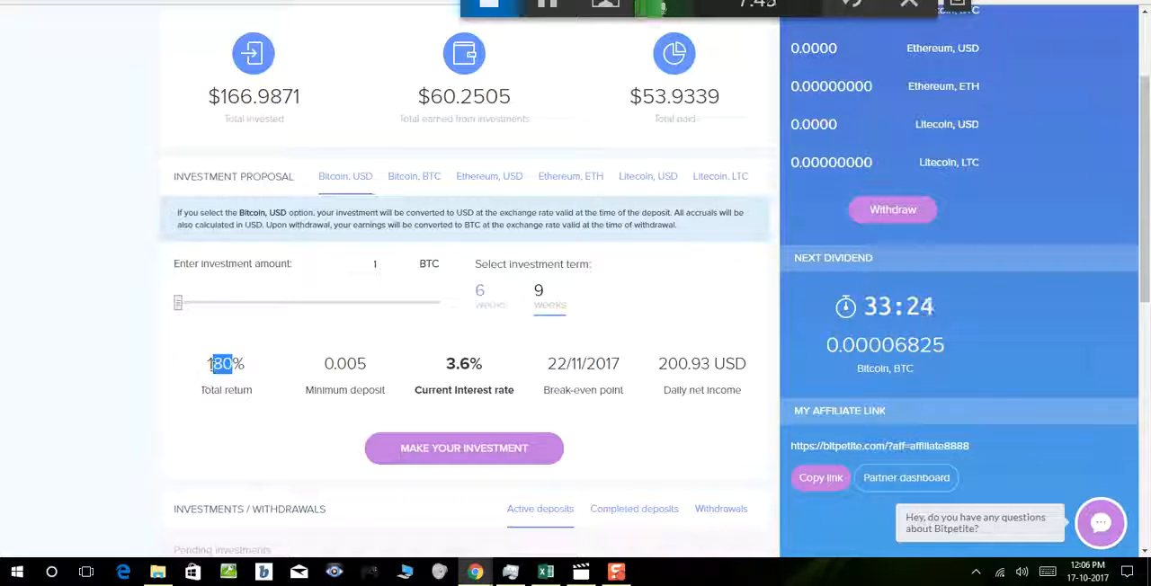
{"action": "left_click", "coordinate": [210, 363]}
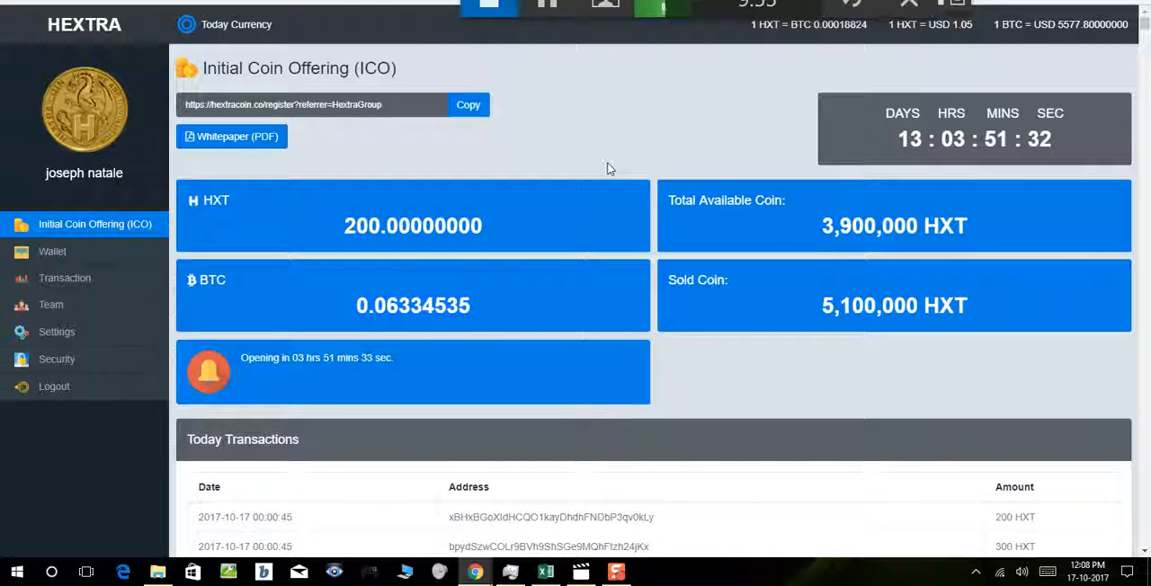
- Select text in Today Transactions, then switch to the Electroneum dashboard tab
{"action": "left_click_drag", "start_coordinate": [412, 310], "coordinate": [332, 320]}
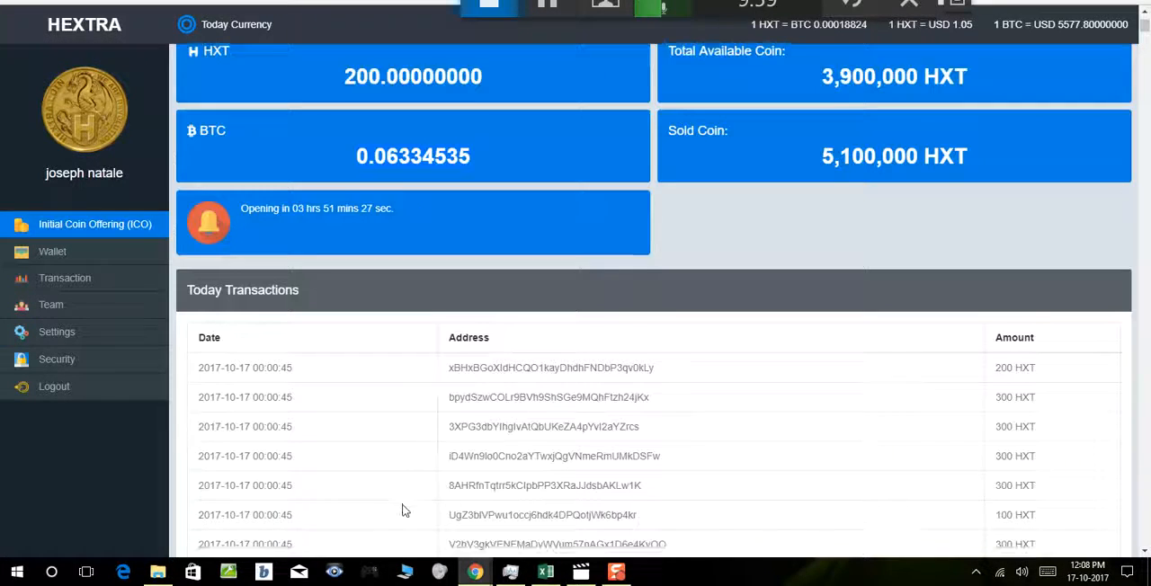
{"action": "scroll", "coordinate": [402, 510], "scroll_direction": "down", "scroll_amount": 1}
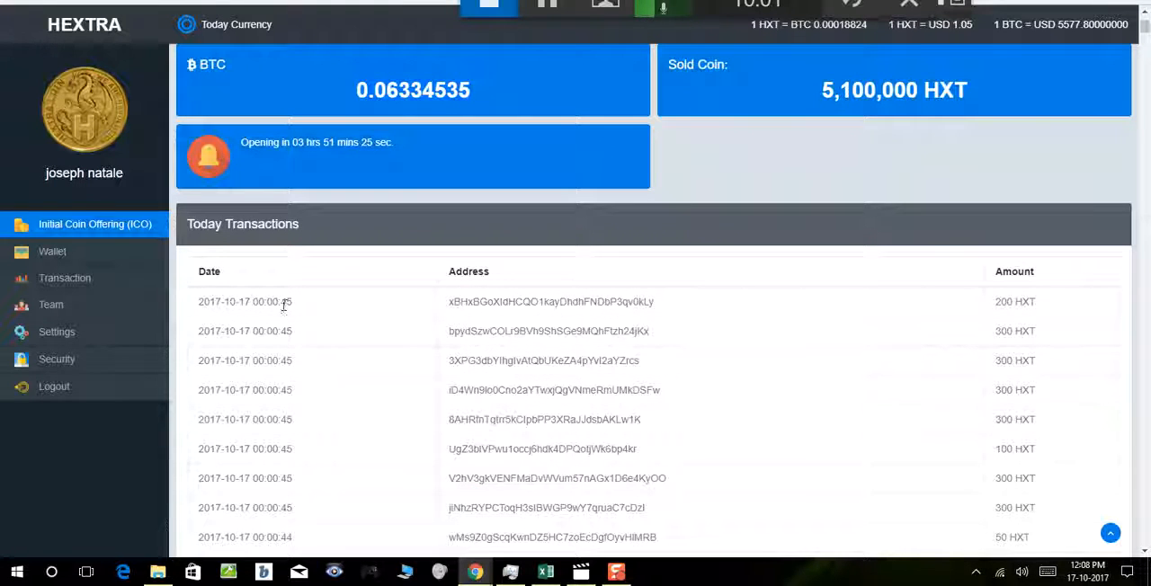
{"action": "scroll", "coordinate": [451, 350], "scroll_direction": "up", "scroll_amount": 2}
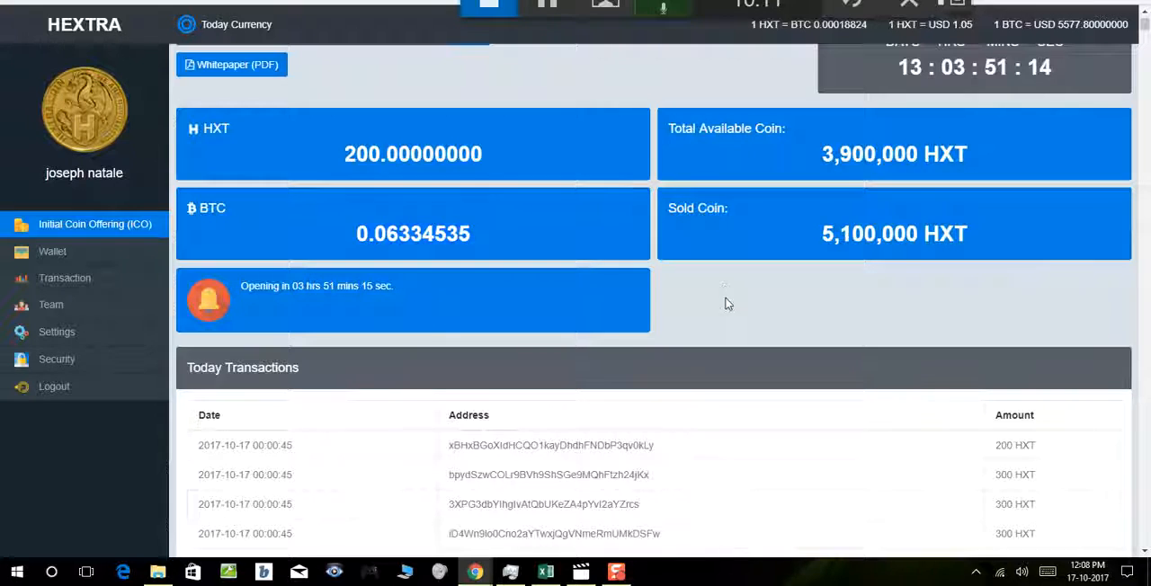
{"action": "scroll", "coordinate": [727, 291], "scroll_direction": "down", "scroll_amount": 1}
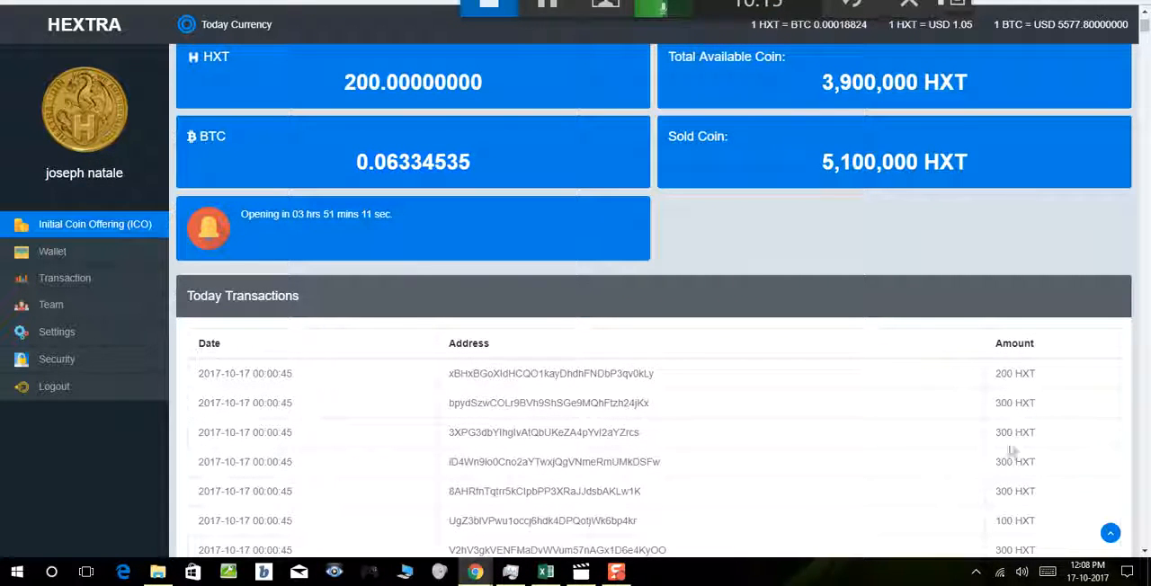
{"action": "scroll", "coordinate": [683, 414], "scroll_direction": "up", "scroll_amount": 3}
{"action": "scroll", "coordinate": [683, 413], "scroll_direction": "up", "scroll_amount": 3}
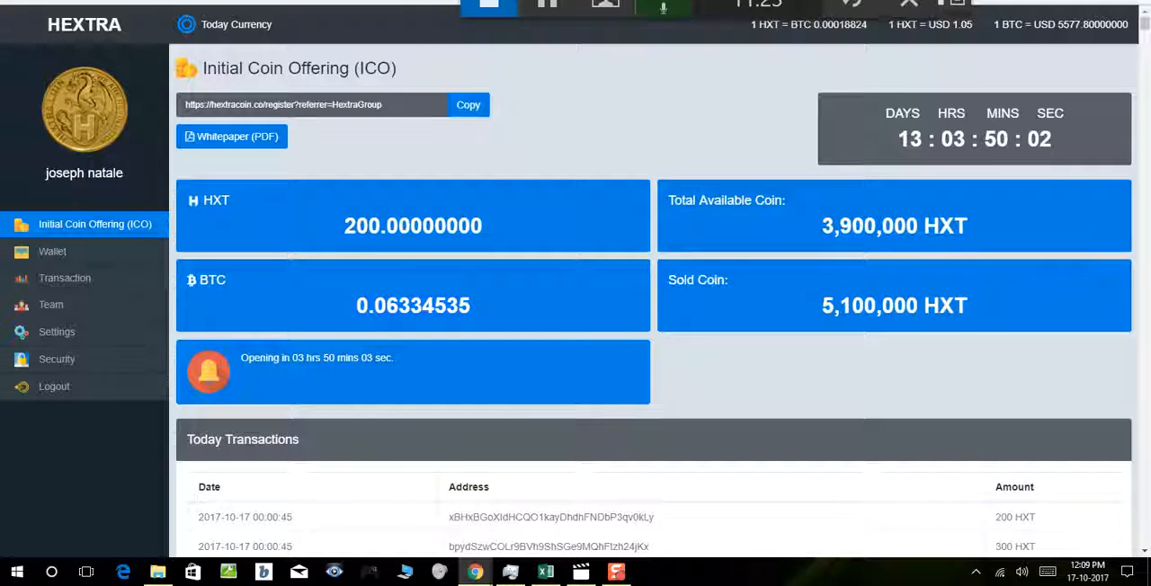
{"action": "key", "text": "ctrl+Tab"}
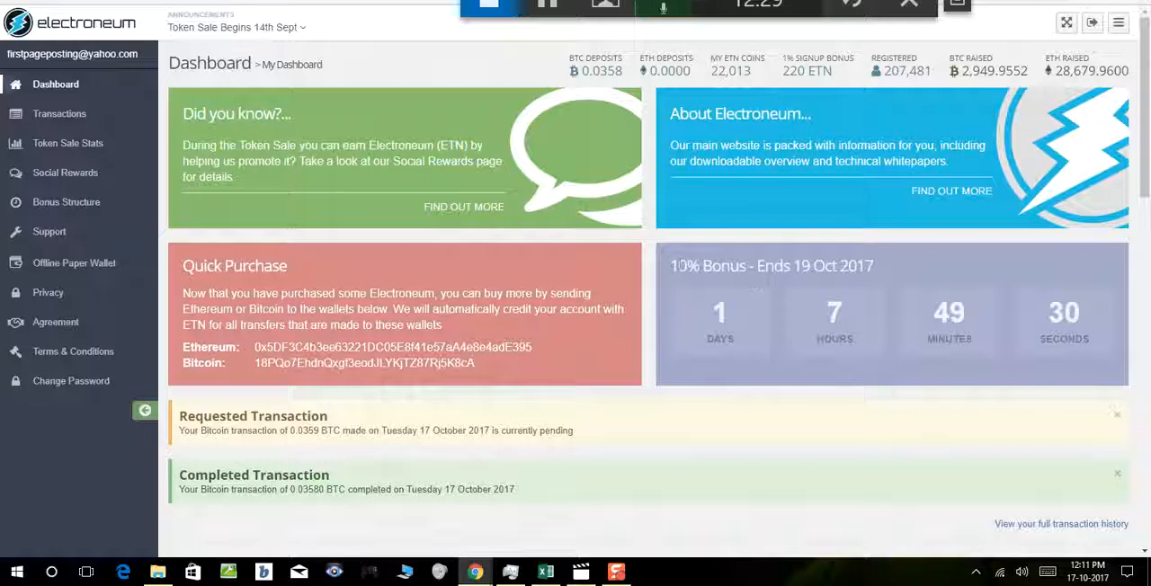
- Highlight the 10% bonus deadline text on the Electroneum dashboard, then clear it
{"action": "mouse_move", "coordinate": [671, 266]}
{"action": "left_mouse_down"}
{"action": "mouse_move", "coordinate": [770, 286]}
{"action": "mouse_move", "coordinate": [743, 269]}
{"action": "left_mouse_up"}
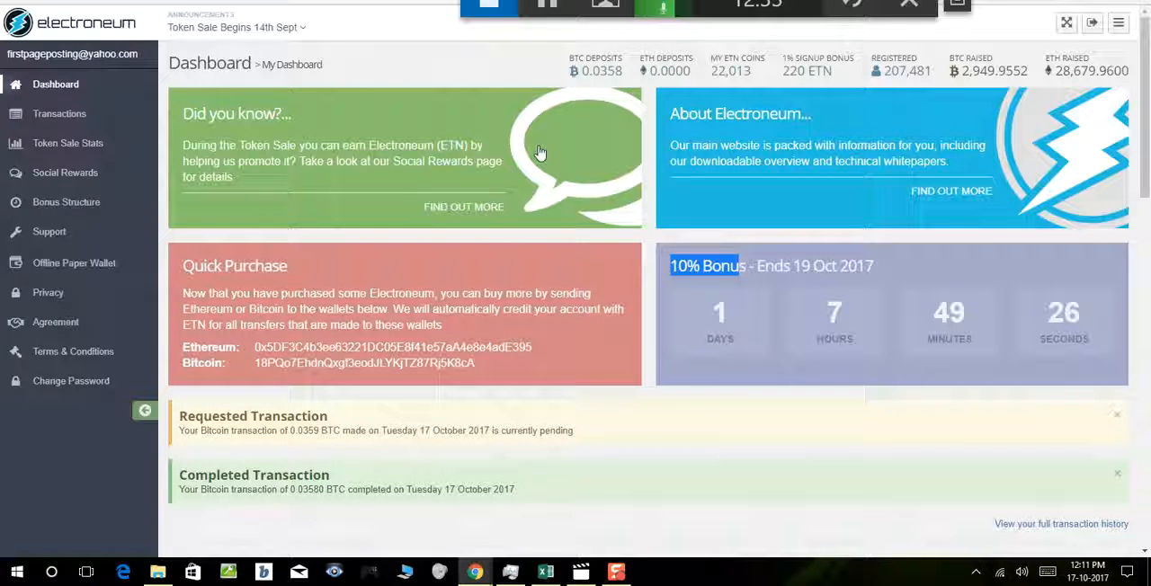
{"action": "left_click", "coordinate": [432, 65]}
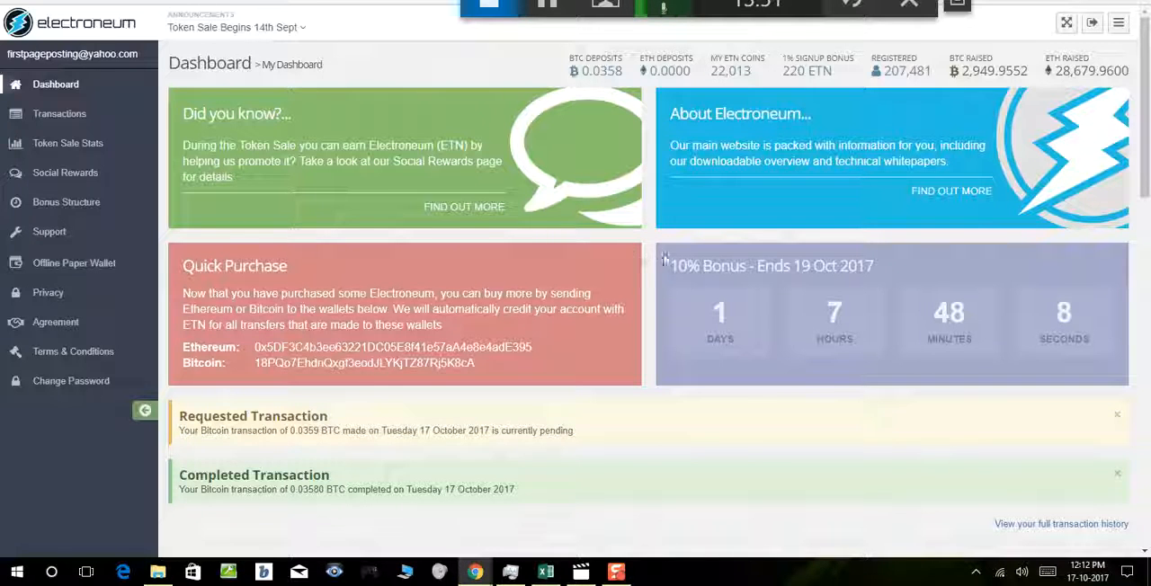
- Mark the 10% bonus figure and the 22 in the 22,013 ETN coin total
{"action": "left_click_drag", "start_coordinate": [667, 265], "coordinate": [701, 265]}
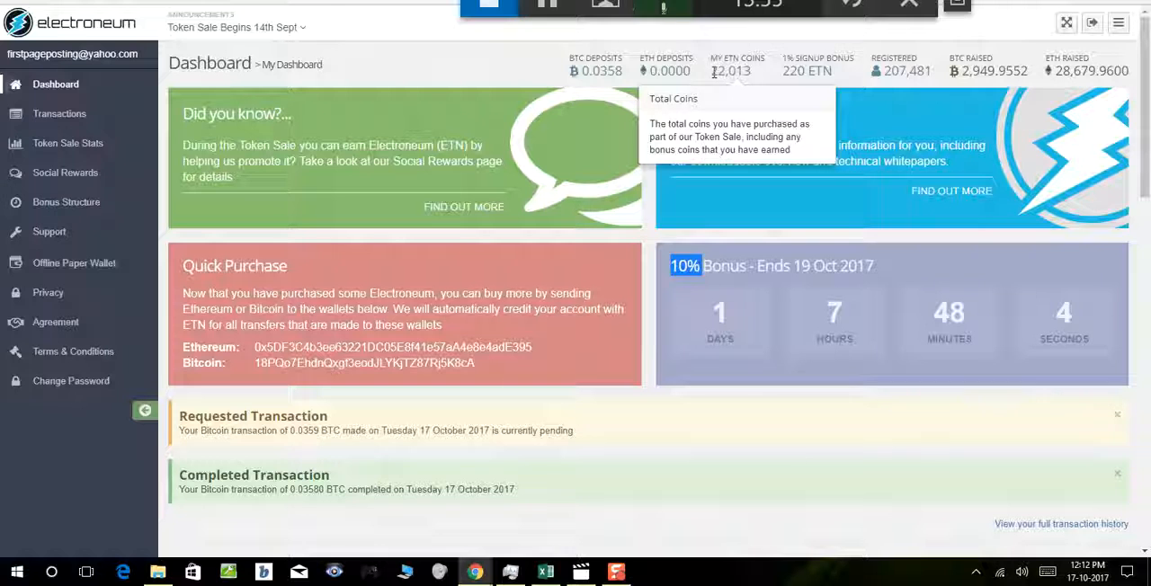
{"action": "left_click_drag", "start_coordinate": [712, 71], "coordinate": [725, 71]}
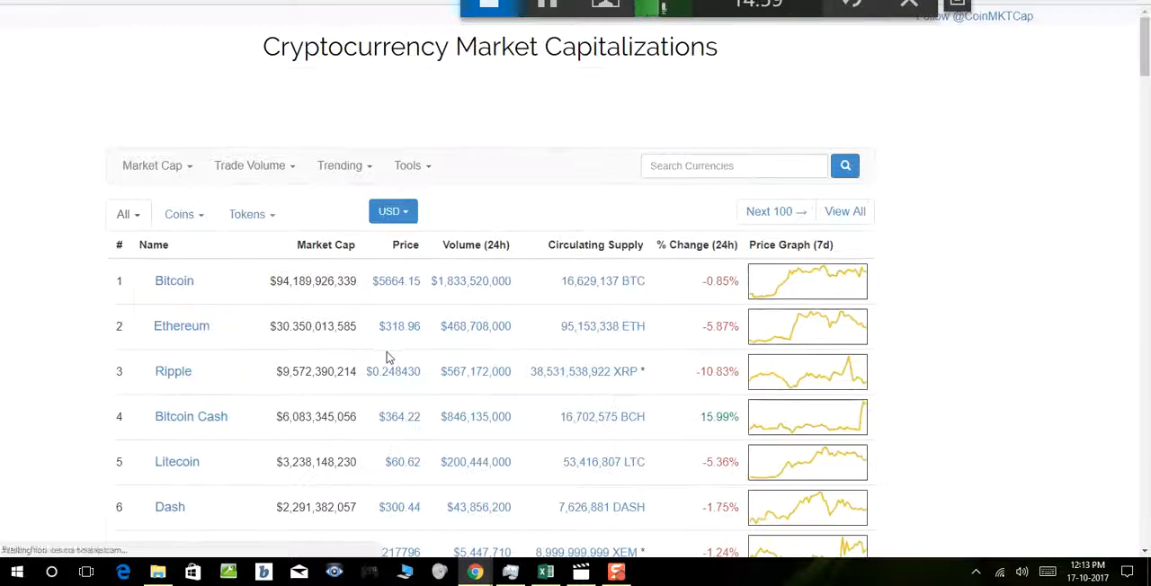
{"action": "left_click", "coordinate": [412, 291]}
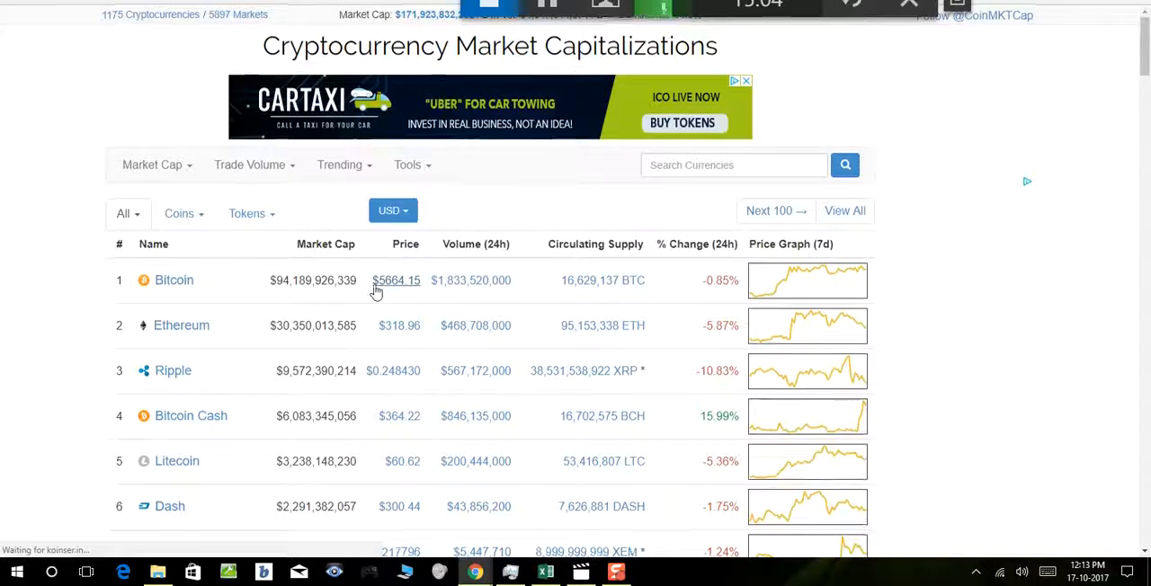
{"action": "scroll", "coordinate": [371, 309], "scroll_direction": "down", "scroll_amount": 3}
{"action": "scroll", "coordinate": [372, 310], "scroll_direction": "down", "scroll_amount": 2}
{"action": "scroll", "coordinate": [339, 311], "scroll_direction": "up", "scroll_amount": 2}
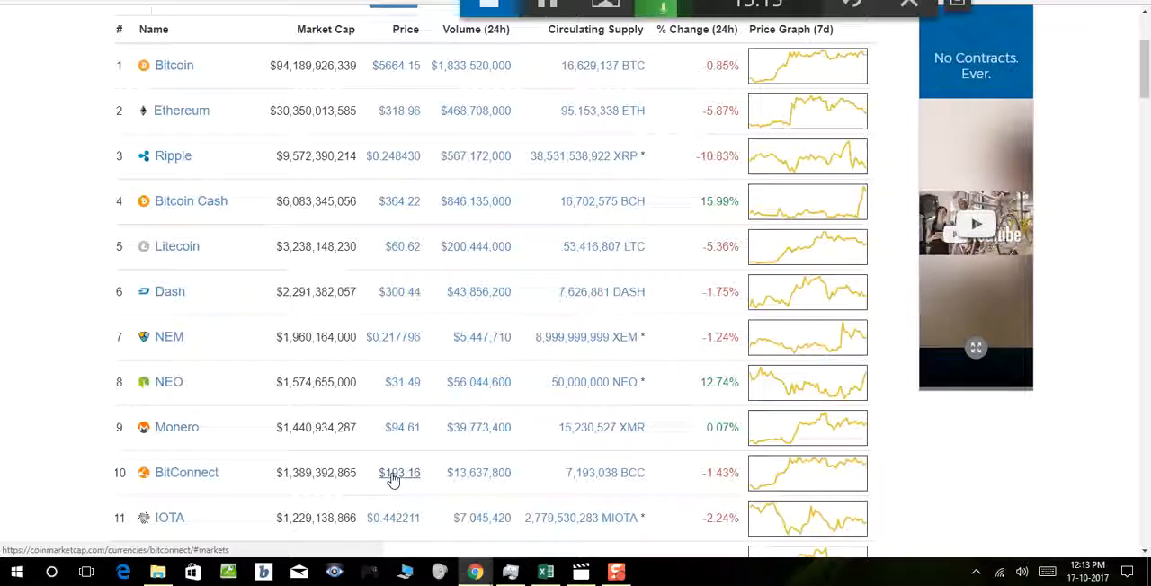
{"action": "scroll", "coordinate": [393, 479], "scroll_direction": "down", "scroll_amount": 5}
{"action": "scroll", "coordinate": [368, 423], "scroll_direction": "down", "scroll_amount": 5}
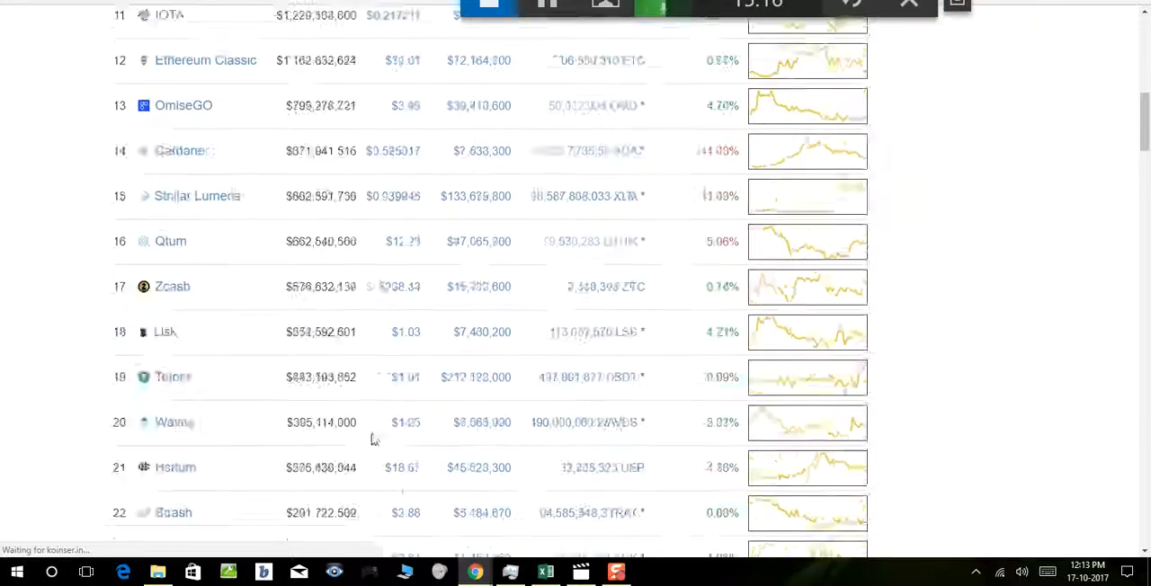
{"action": "scroll", "coordinate": [368, 423], "scroll_direction": "down", "scroll_amount": 5}
{"action": "scroll", "coordinate": [368, 423], "scroll_direction": "down", "scroll_amount": 5}
{"action": "scroll", "coordinate": [368, 427], "scroll_direction": "down", "scroll_amount": 4}
{"action": "scroll", "coordinate": [367, 427], "scroll_direction": "down", "scroll_amount": 3}
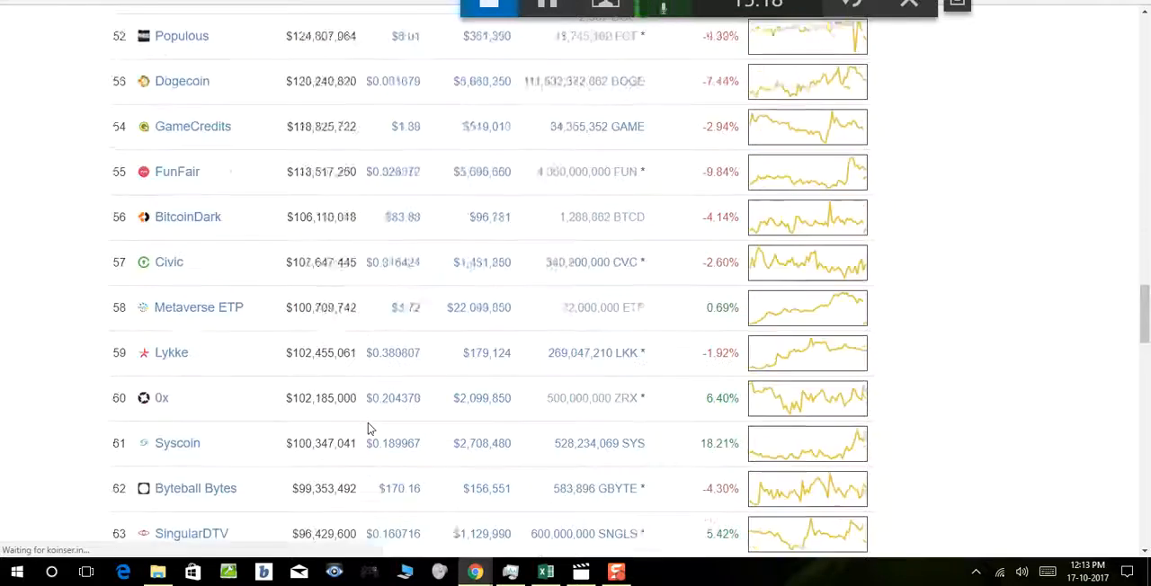
{"action": "scroll", "coordinate": [368, 427], "scroll_direction": "down", "scroll_amount": 2}
{"action": "scroll", "coordinate": [367, 427], "scroll_direction": "down", "scroll_amount": 2}
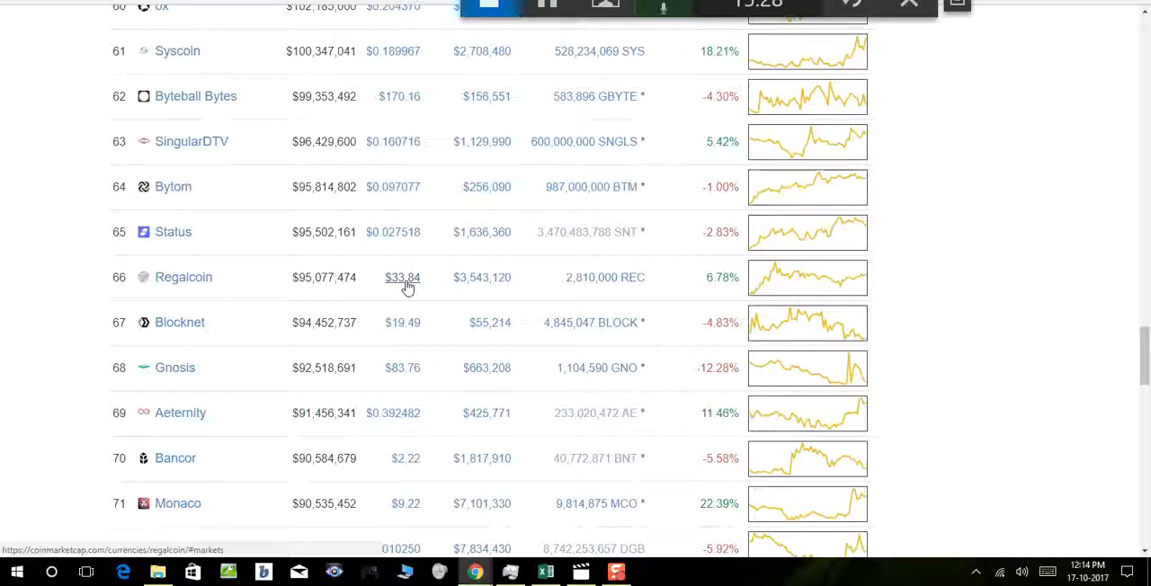
{"action": "scroll", "coordinate": [198, 286], "scroll_direction": "up", "scroll_amount": 4}
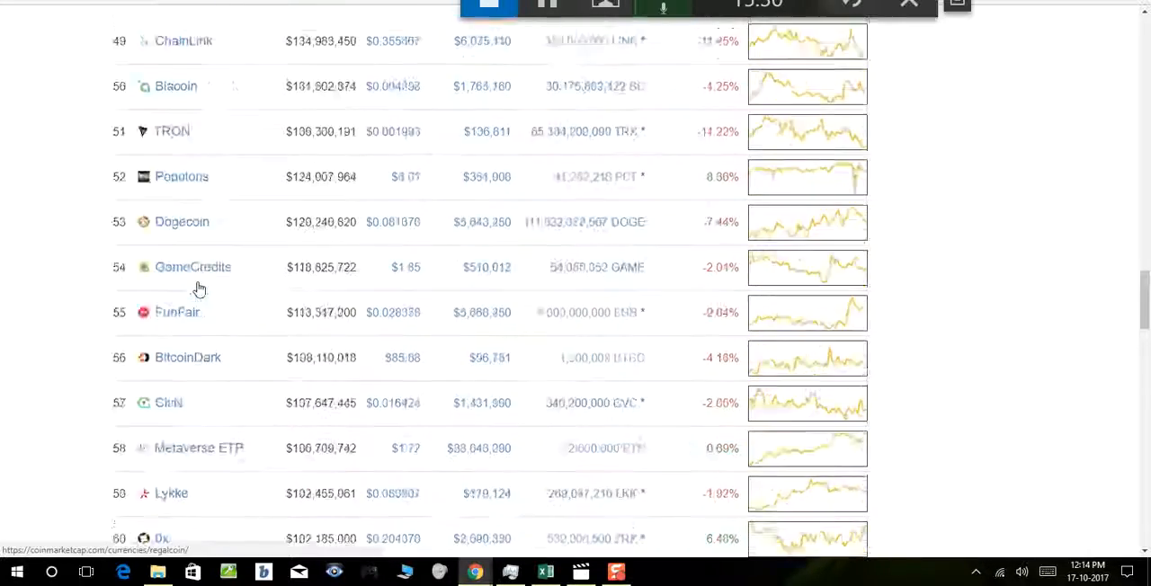
{"action": "scroll", "coordinate": [198, 286], "scroll_direction": "up", "scroll_amount": 3}
{"action": "scroll", "coordinate": [198, 286], "scroll_direction": "up", "scroll_amount": 3}
{"action": "scroll", "coordinate": [198, 286], "scroll_direction": "up", "scroll_amount": 4}
{"action": "scroll", "coordinate": [198, 286], "scroll_direction": "up", "scroll_amount": 3}
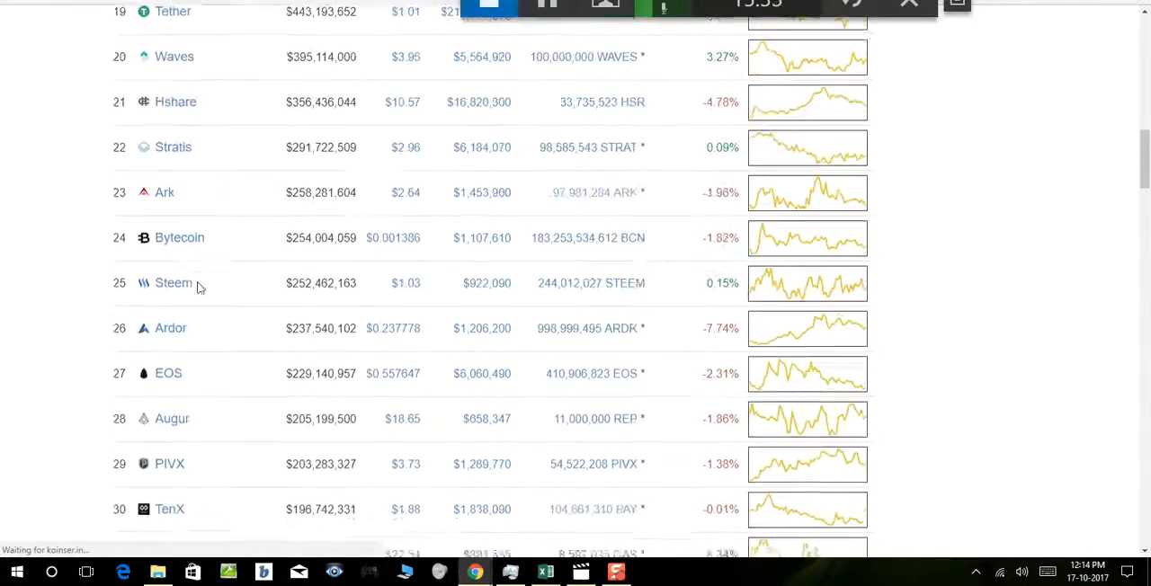
{"action": "scroll", "coordinate": [198, 286], "scroll_direction": "up", "scroll_amount": 3}
{"action": "scroll", "coordinate": [198, 286], "scroll_direction": "up", "scroll_amount": 2}
{"action": "scroll", "coordinate": [198, 286], "scroll_direction": "up", "scroll_amount": 3}
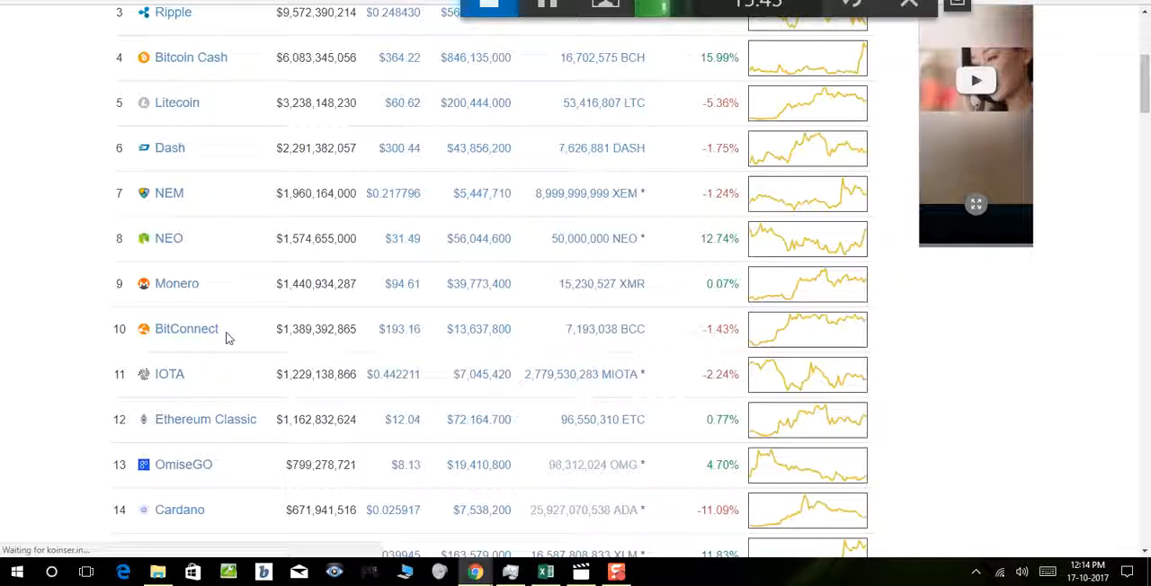
- Switch from the CoinMarketCap rankings to the Hextra ICO dashboard tab
{"action": "key", "text": "ctrl+Tab"}
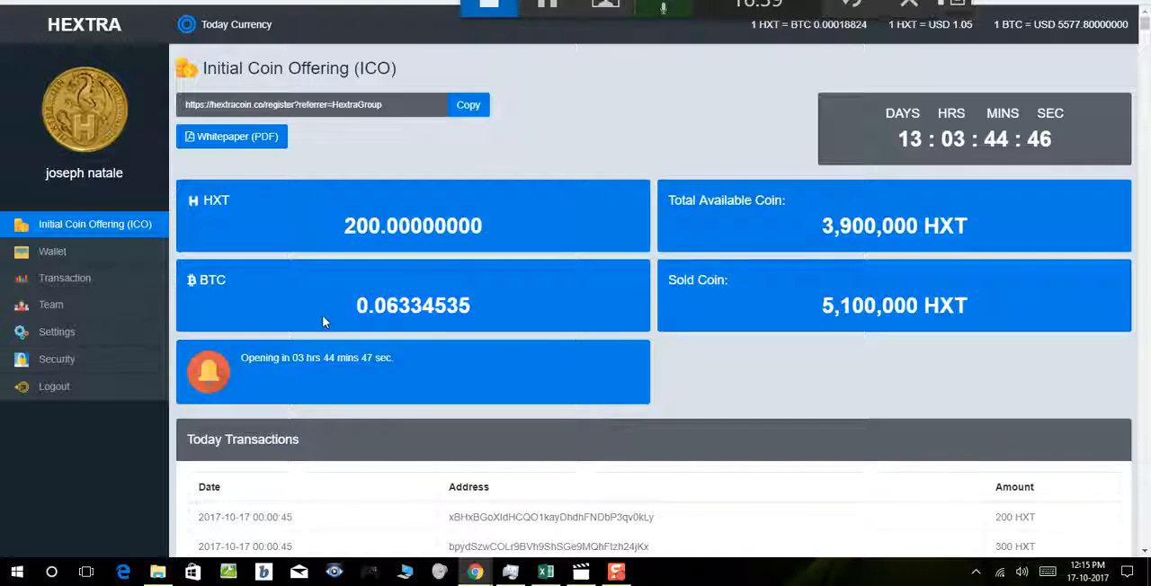
- Select the 0.06334535 BTC balance figure on the Hextra ICO page
{"action": "mouse_move", "coordinate": [453, 305]}
{"action": "left_mouse_down"}
{"action": "mouse_move", "coordinate": [359, 305]}
{"action": "mouse_move", "coordinate": [324, 325]}
{"action": "left_mouse_up"}
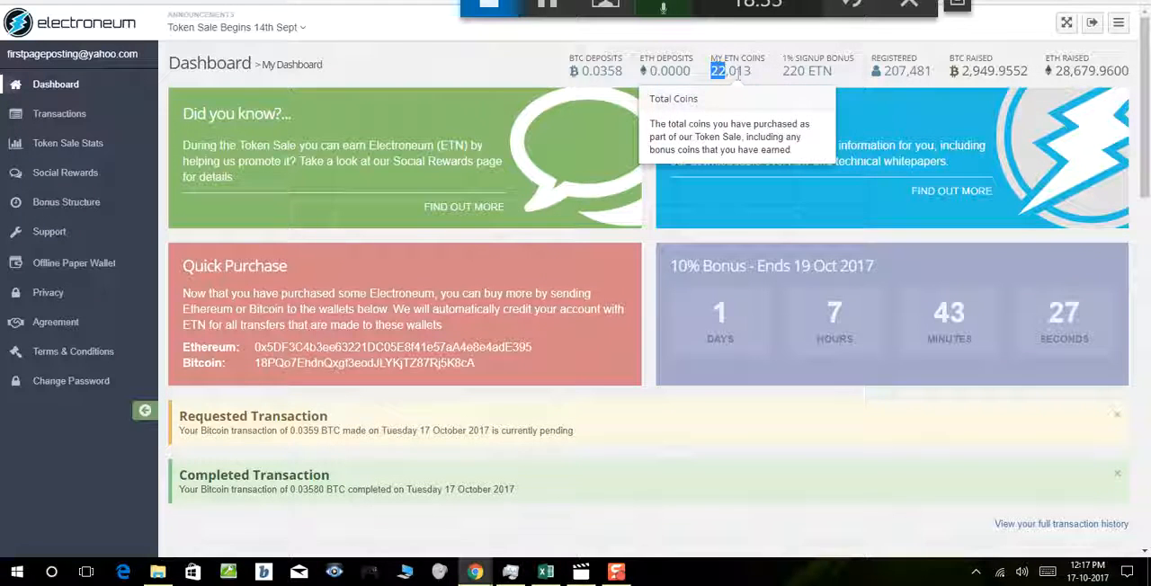
- Clear the coin-total selection on Electroneum and switch back to the Hextra ICO page
{"action": "left_click", "coordinate": [529, 73]}
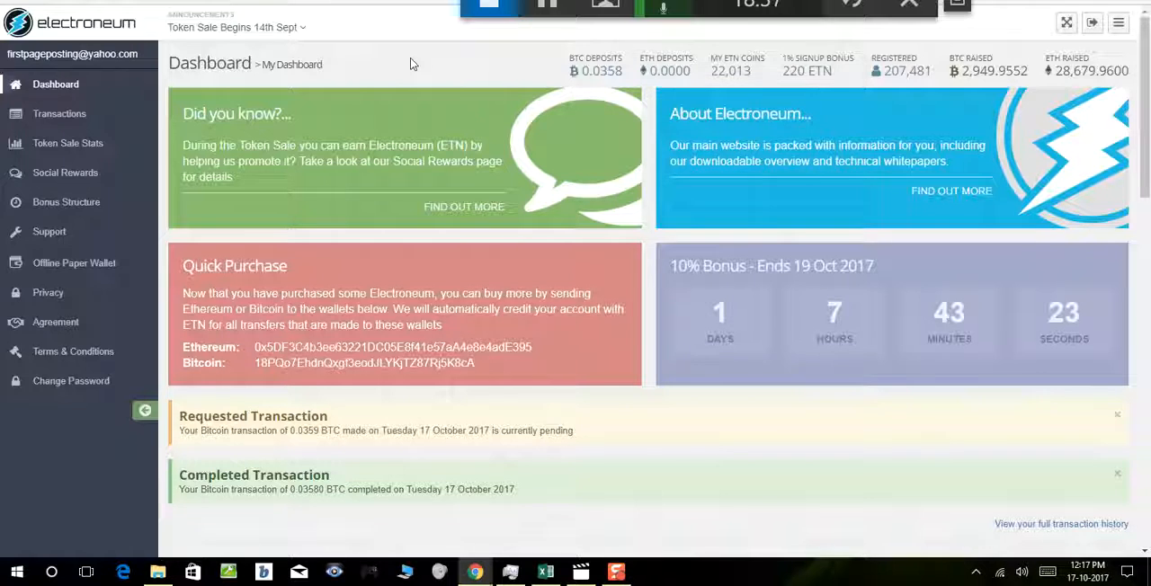
{"action": "key", "text": "ctrl+Tab"}
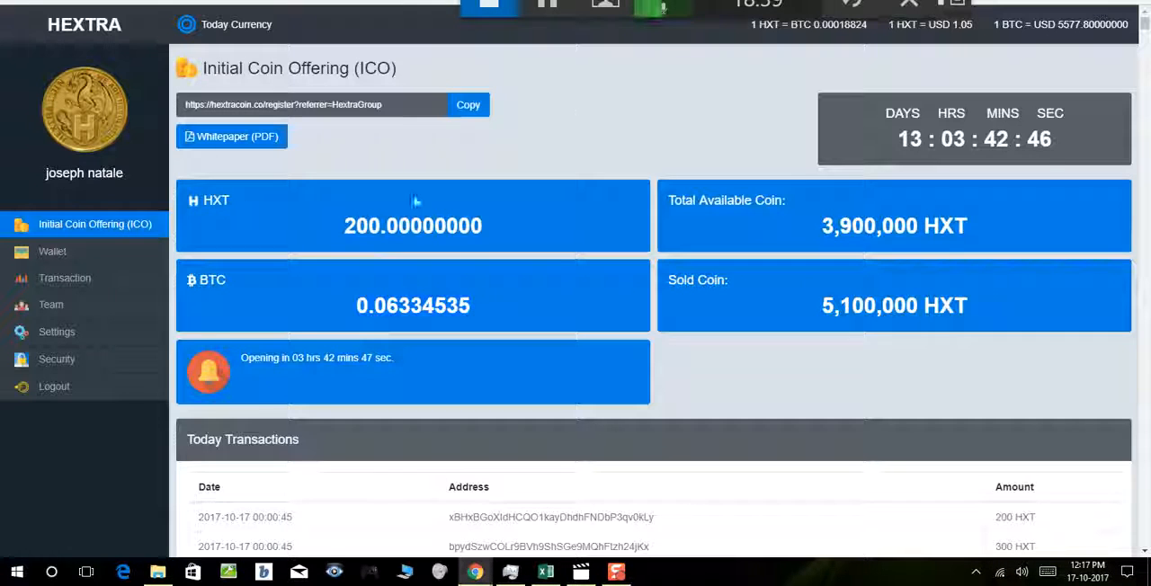